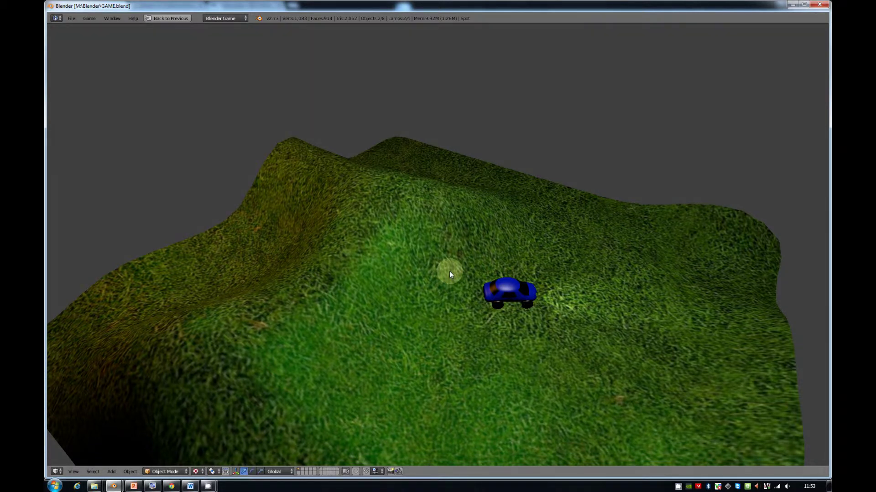
Step: Drive the blue car around the grass hills with the arrow keys, then stop the game
key(Up)
key(Right)
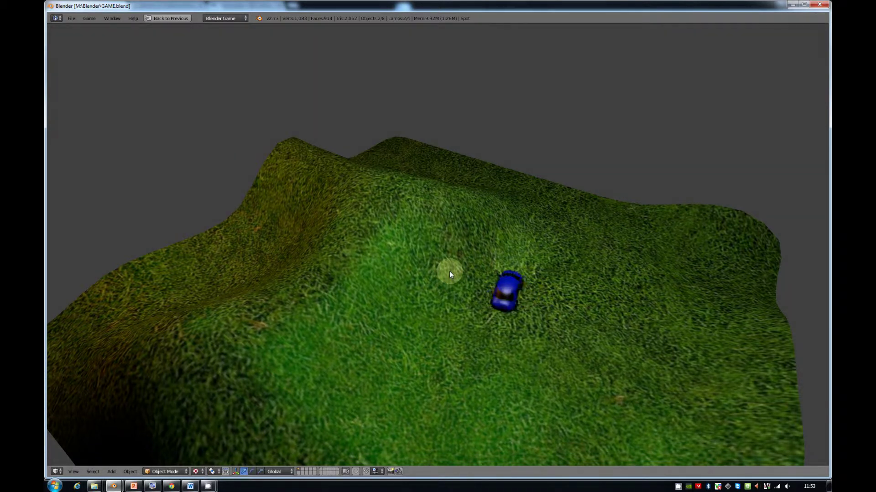
key(Left)
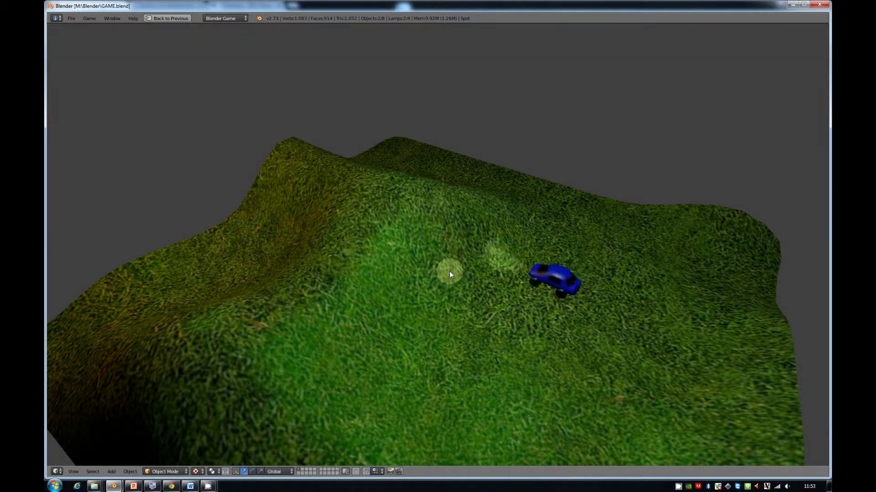
key(Left)
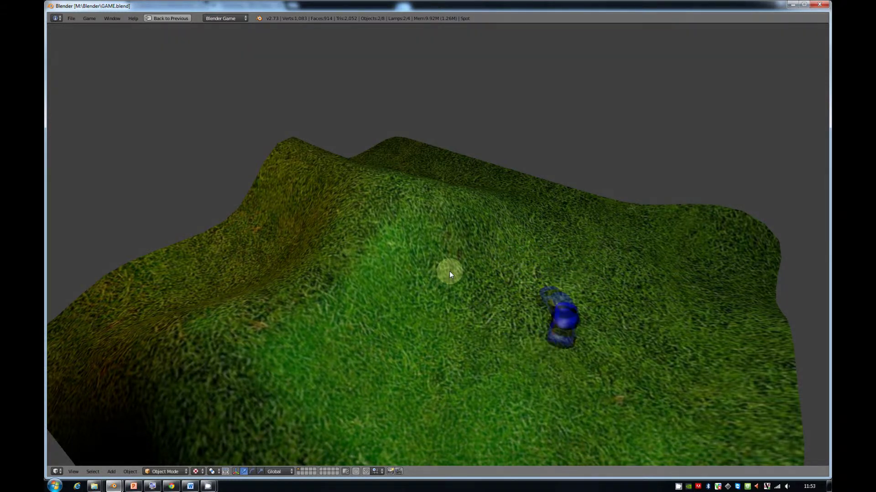
key(Right)
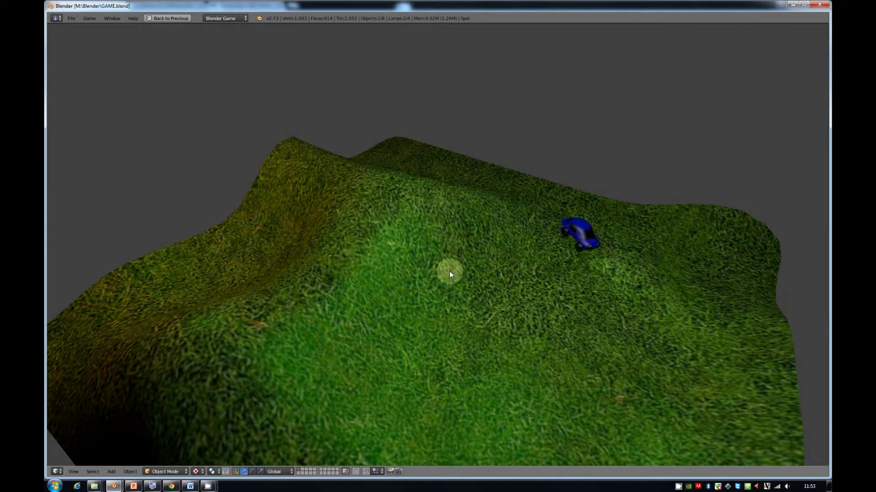
key(Left)
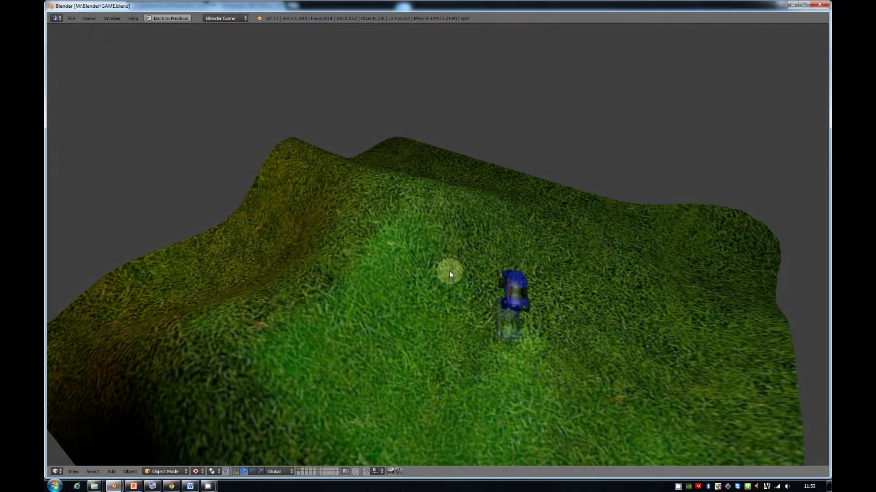
key(Escape)
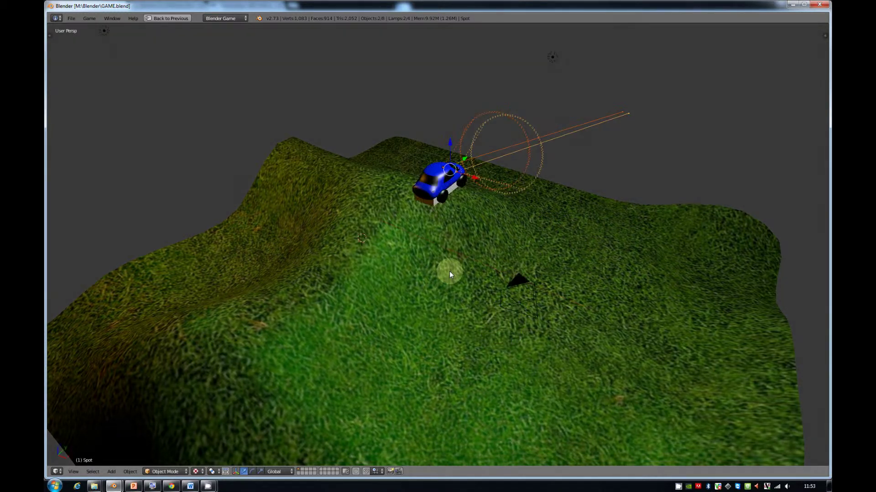
key(alt+Tab)
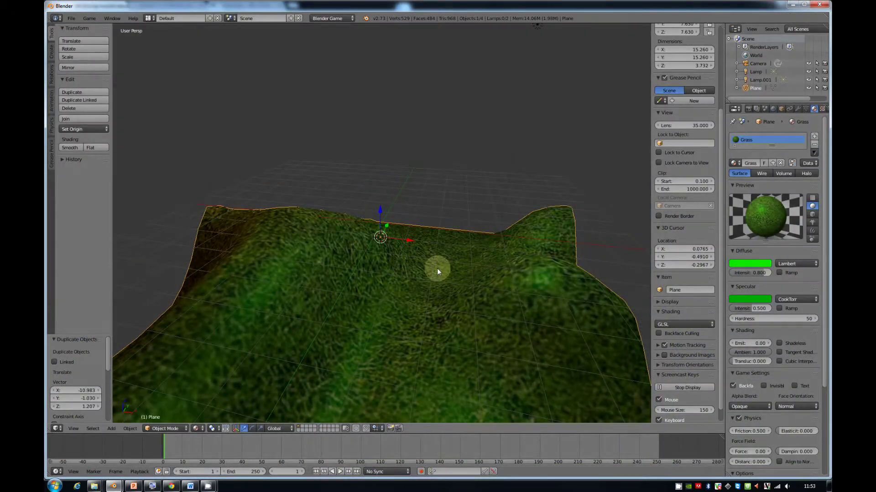
Step: Orbit and zoom around the textured grass terrain plane with its camera and lamps
scroll(437, 268, down, 5)
middle_drag(485, 322, 294, 287)
scroll(295, 288, up, 6)
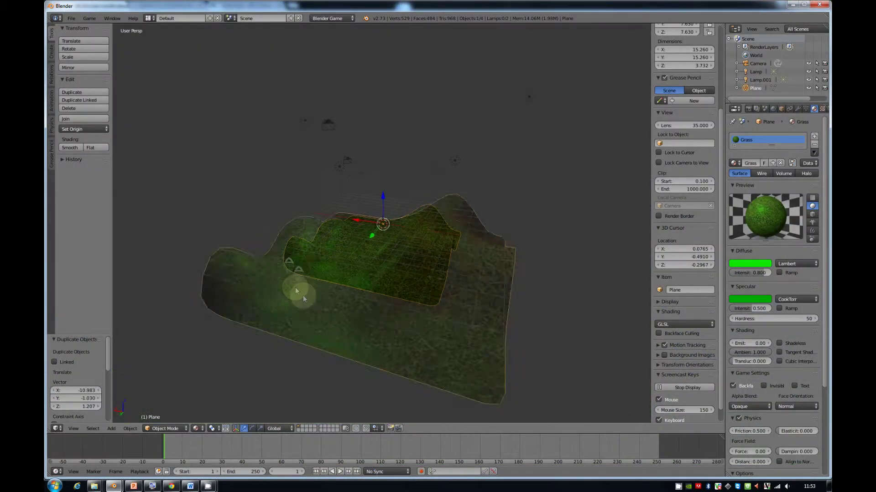
middle_drag(337, 310, 357, 300)
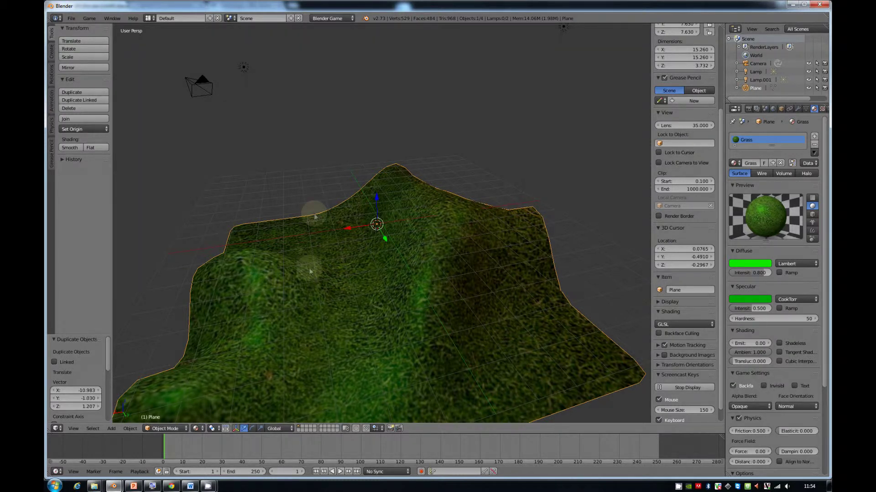
scroll(322, 269, down, 2)
middle_drag(322, 269, 488, 254)
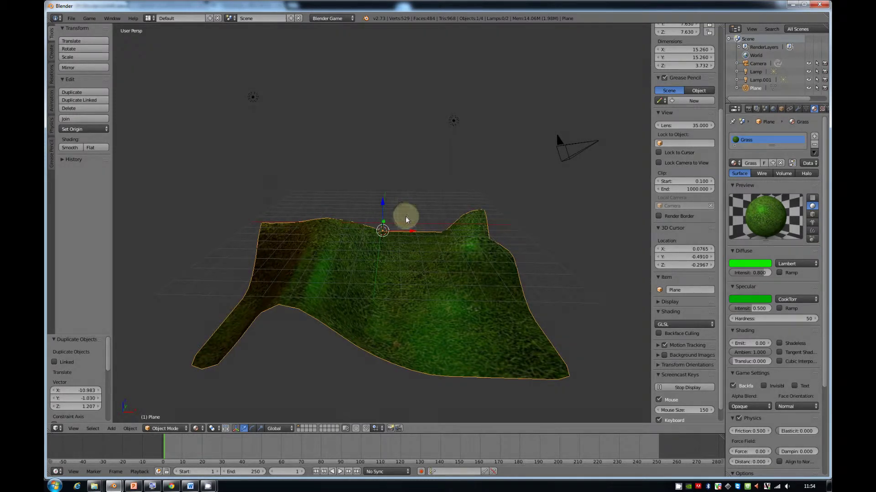
key(shift+a)
Step: Add a cube and flatten it along Z to about 0.108 scale, a 0.216-tall slab
mouse_move(404, 217)
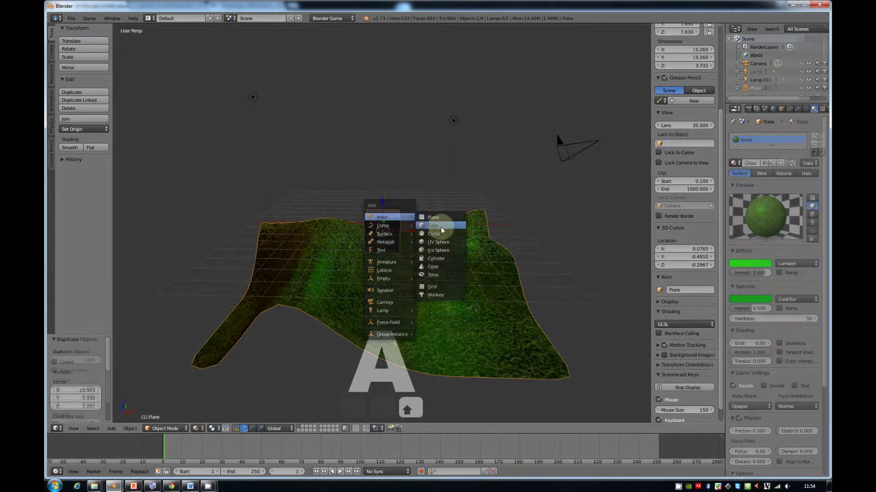
click(441, 230)
middle_drag(428, 242, 410, 241)
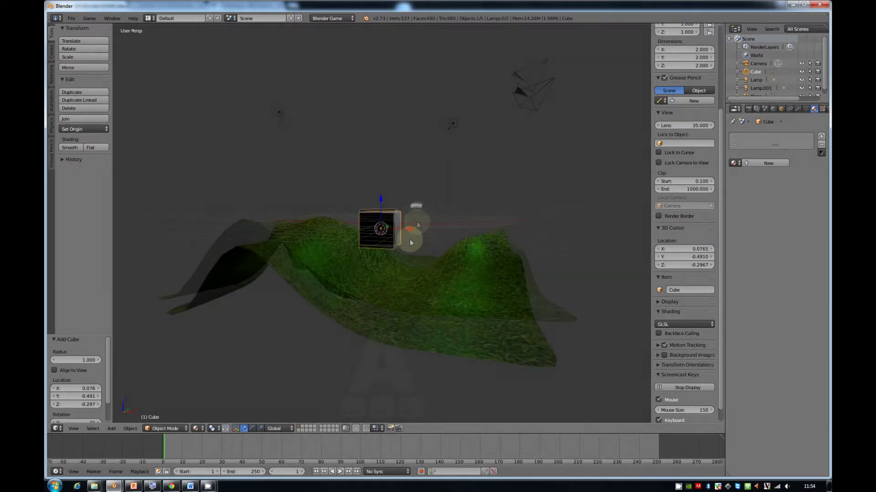
scroll(408, 242, up, 5)
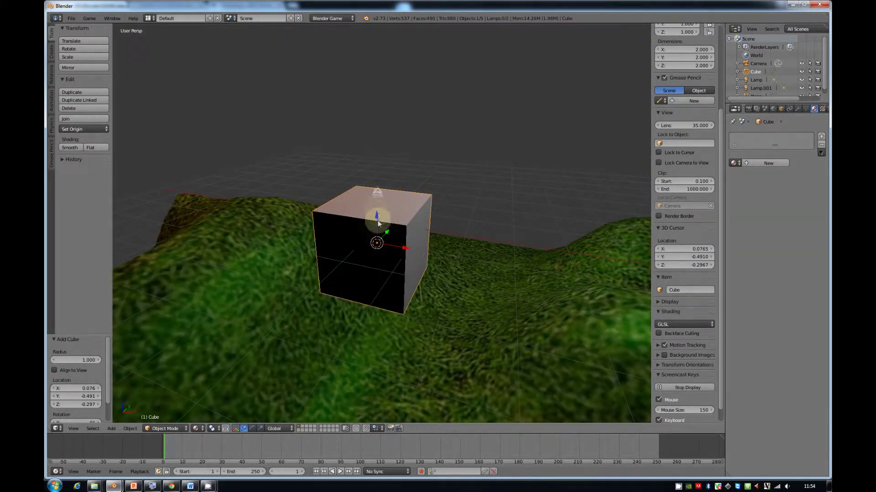
key(s)
middle_click(496, 174)
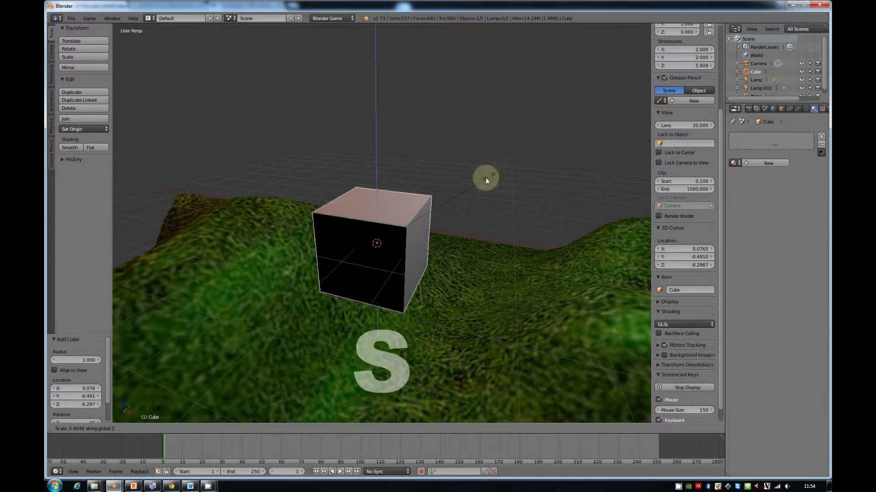
click(390, 239)
middle_drag(390, 239, 371, 253)
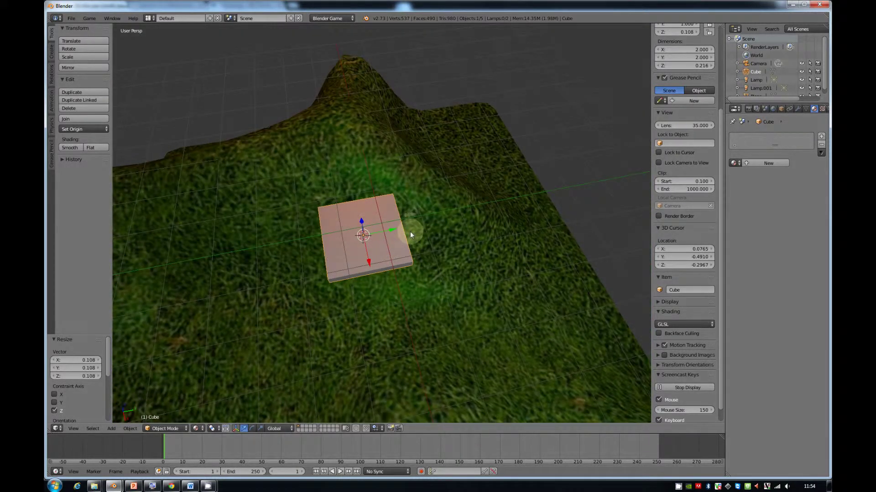
Step: Scale the slab to 0.617 along Y, making a 2 × 1.234 × 0.216 platform
key(s)
key(y)
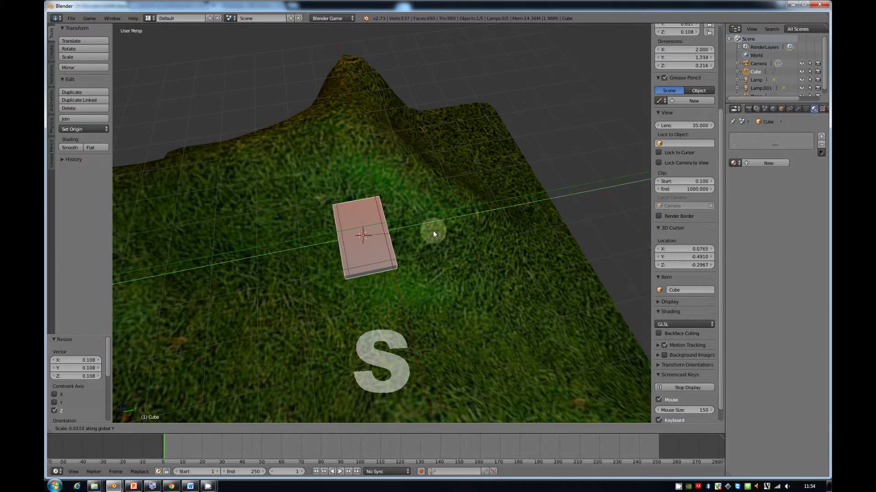
click(429, 236)
middle_drag(419, 245, 391, 221)
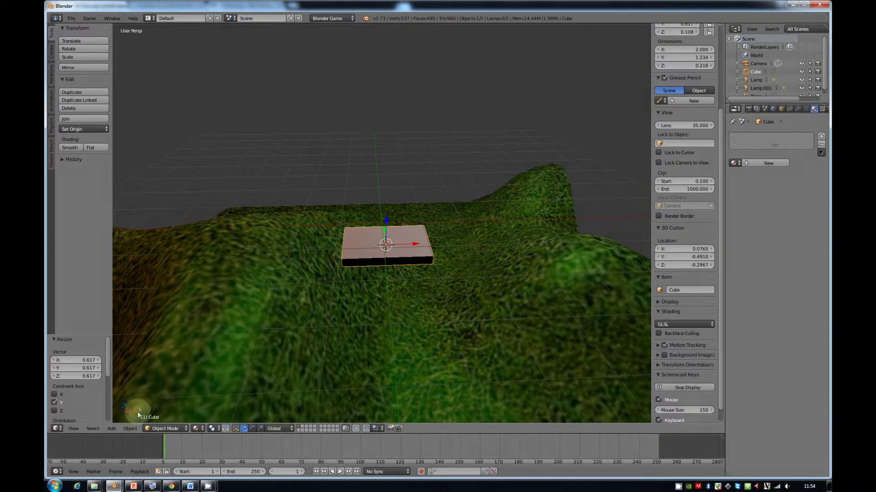
middle_drag(424, 255, 472, 246)
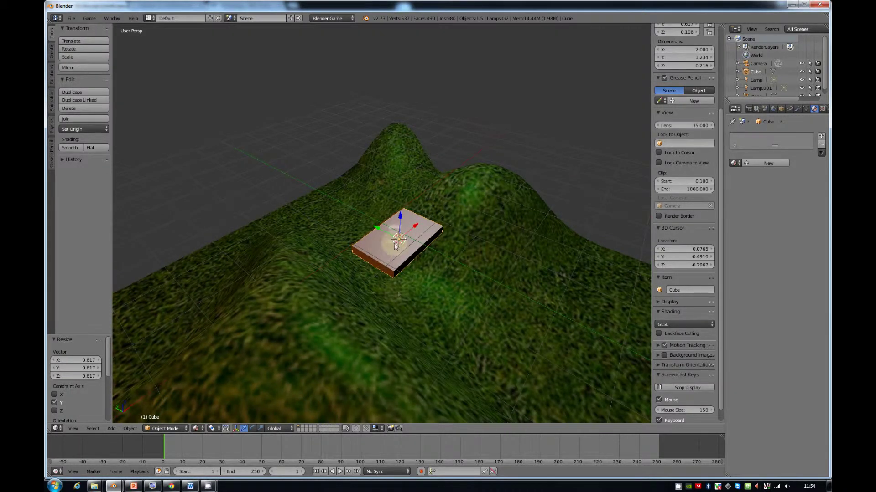
middle_drag(404, 257, 350, 249)
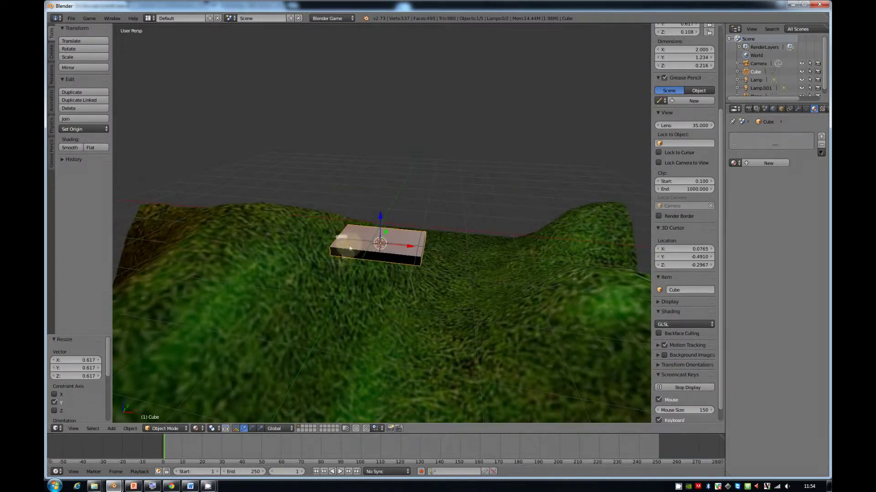
Step: Run a quick game test of the platform, then orbit around the terrain and slab
key(p)
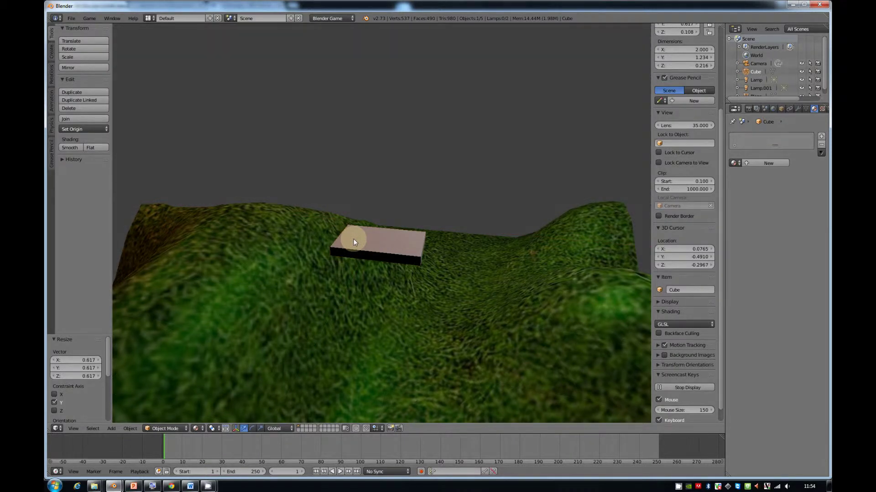
key(Escape)
scroll(351, 314, down, 5)
middle_drag(354, 313, 399, 304)
scroll(399, 305, up, 5)
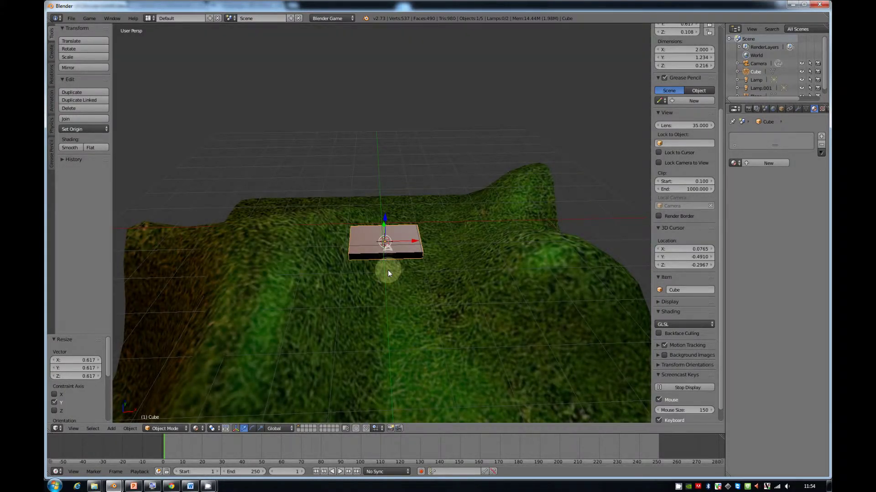
middle_drag(397, 253, 367, 254)
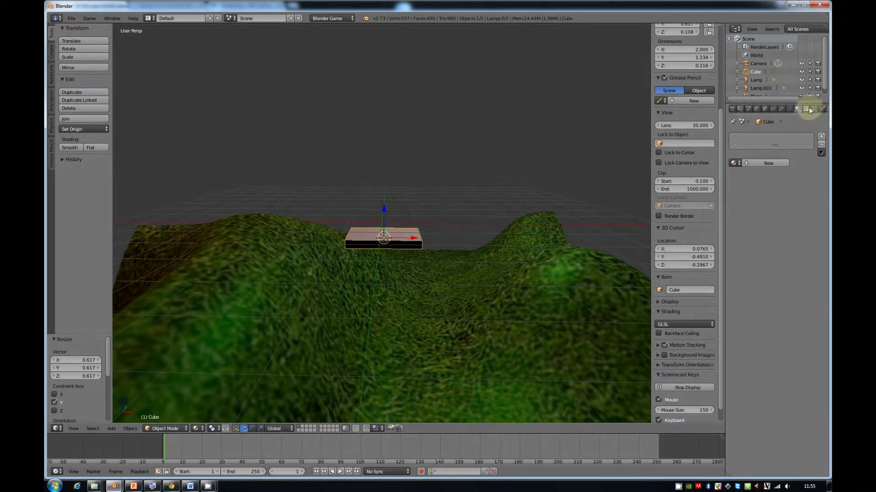
scroll(781, 108, down, 3)
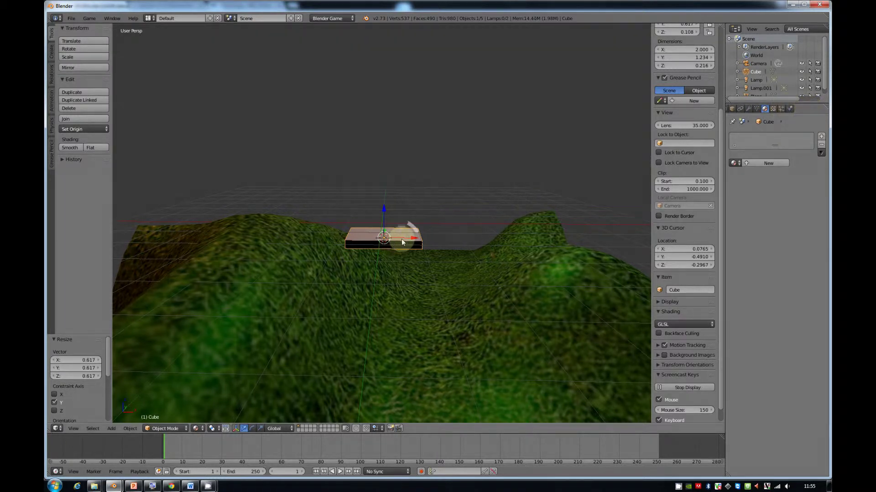
Step: Set the slab's physics type to Character and test it in the game
click(791, 109)
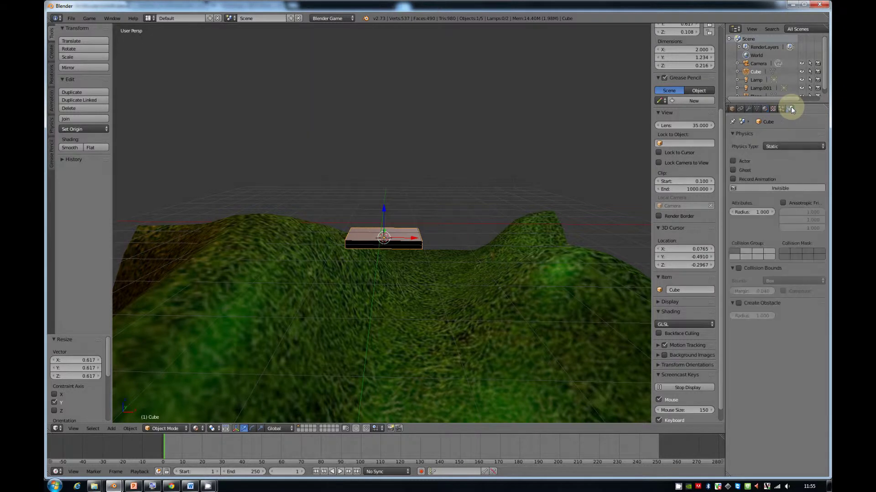
click(778, 146)
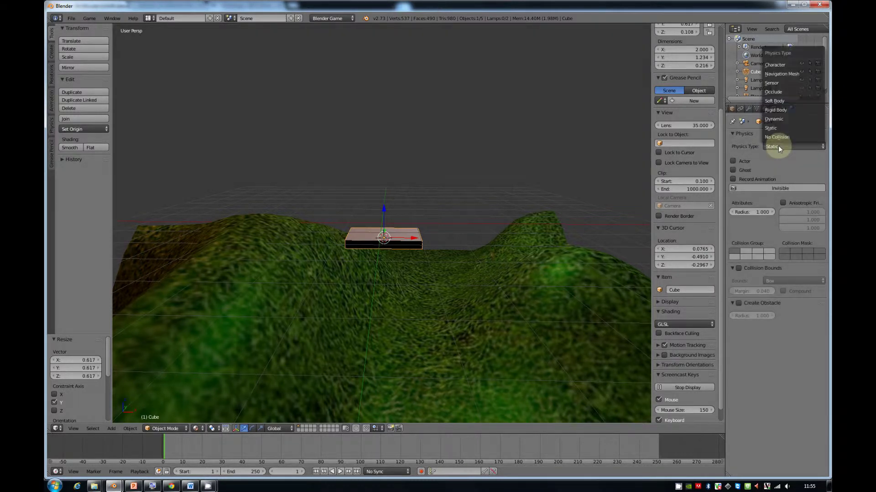
click(783, 67)
key(p)
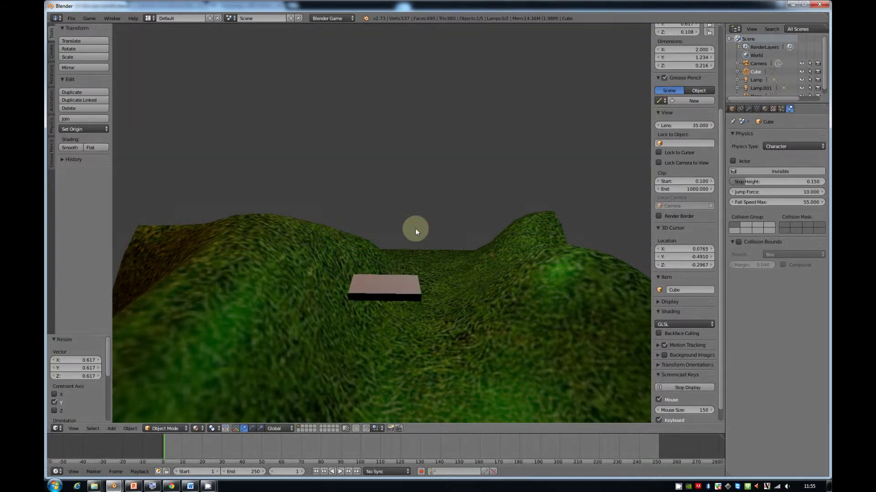
key(Escape)
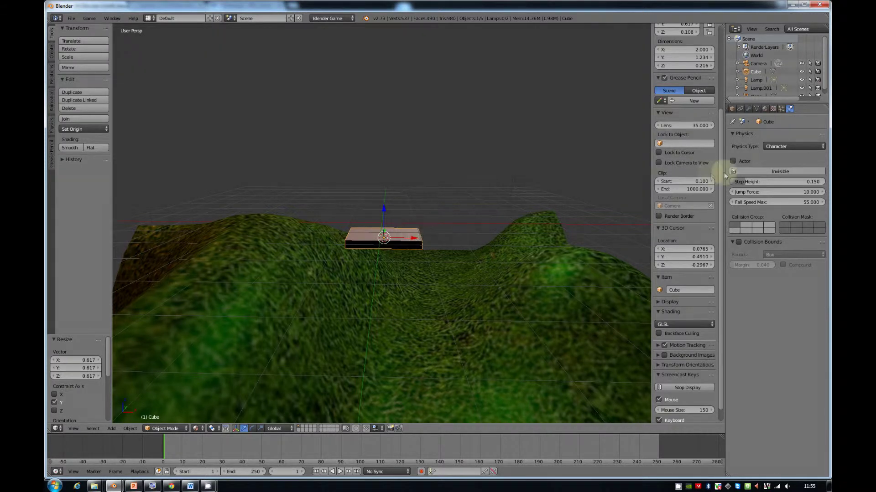
Step: Switch the slab's physics type to Rigid Body and run the game again
click(771, 146)
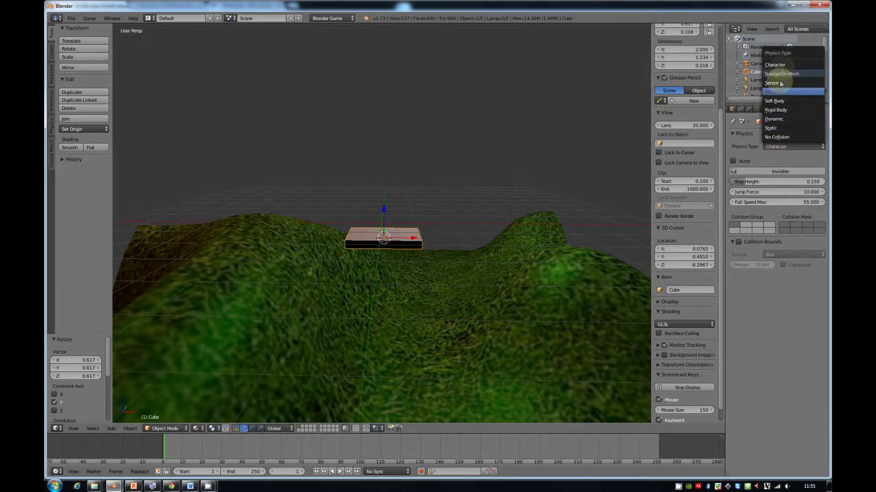
click(775, 110)
key(p)
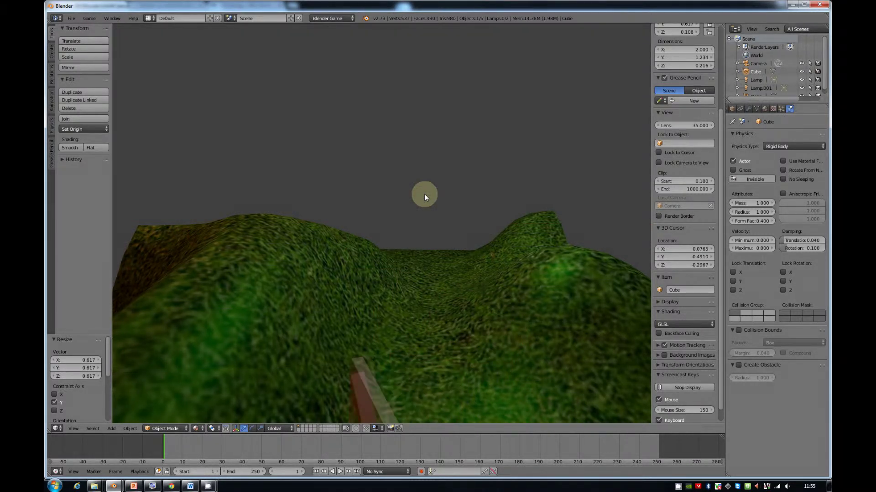
key(Escape)
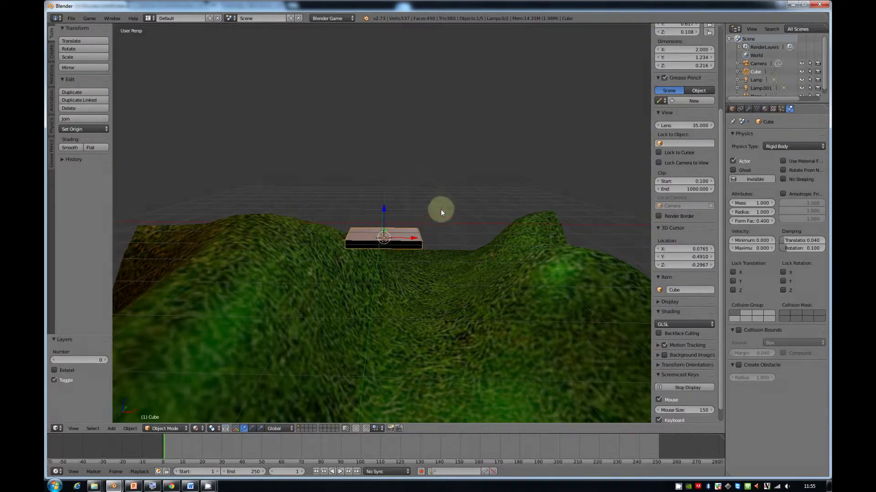
scroll(439, 215, down, 4)
key(KP_0)
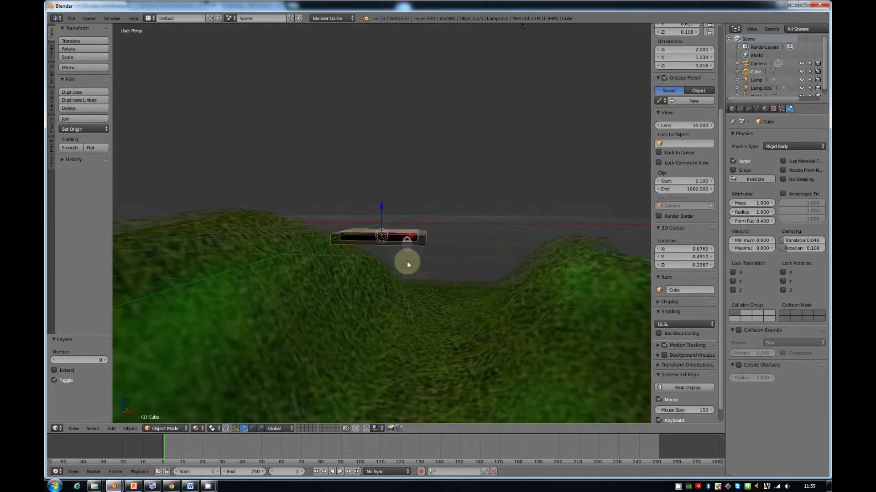
key(p)
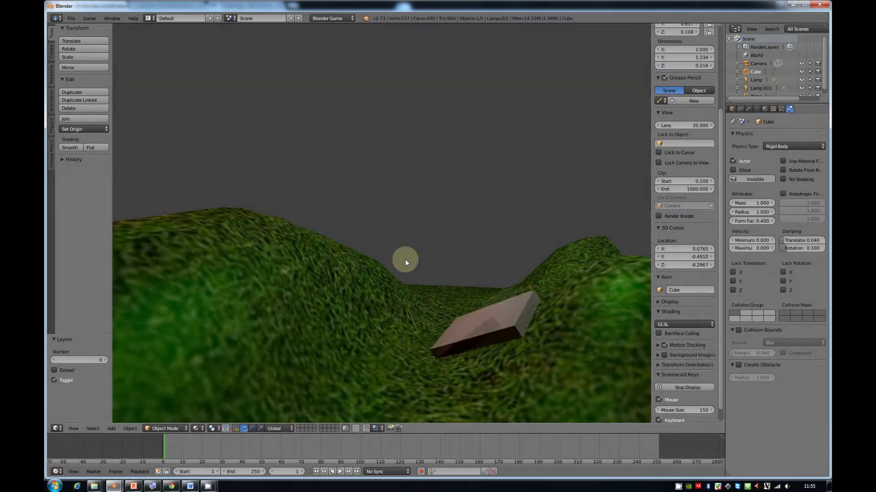
key(Escape)
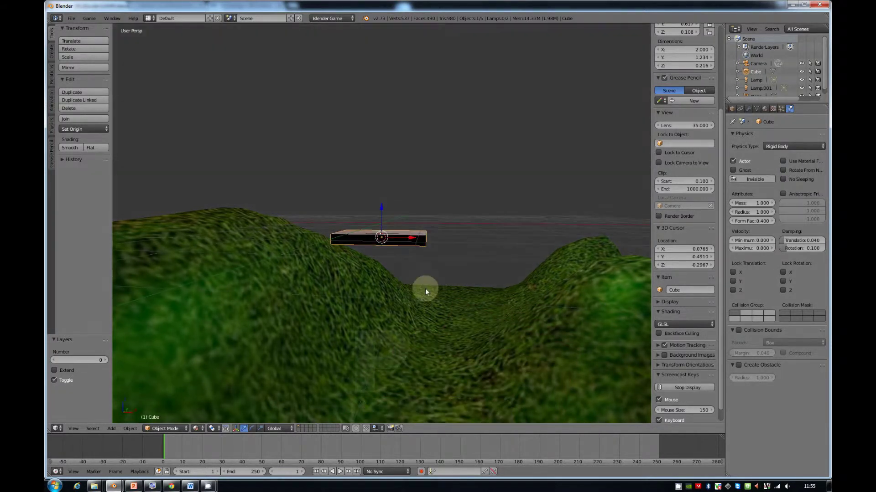
middle_drag(423, 296, 404, 296)
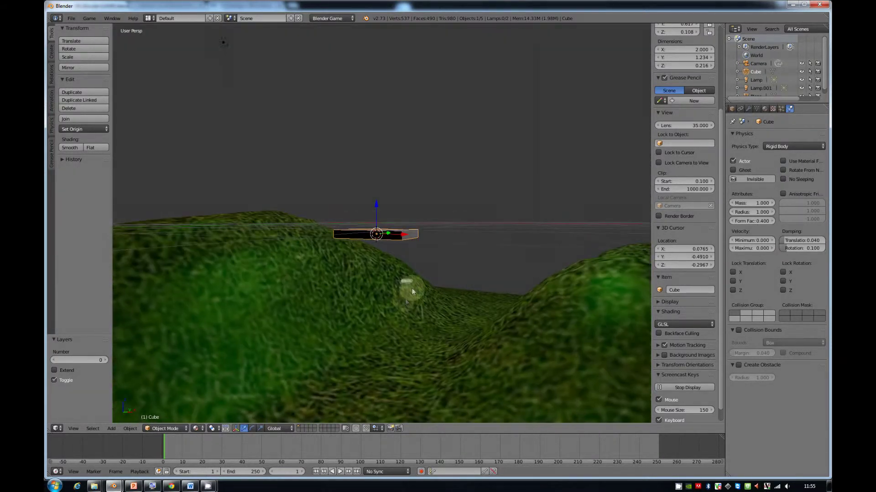
Step: Enable Box collision bounds on the cube and test it landing on the terrain twice
click(739, 330)
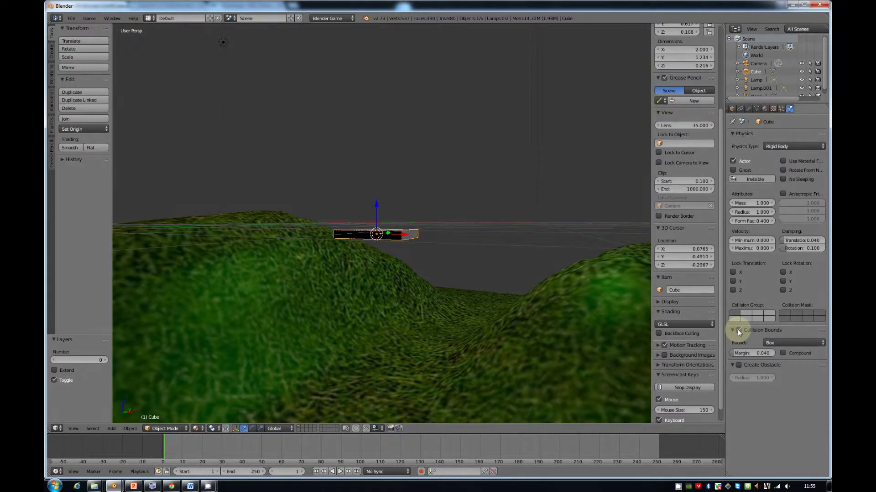
key(p)
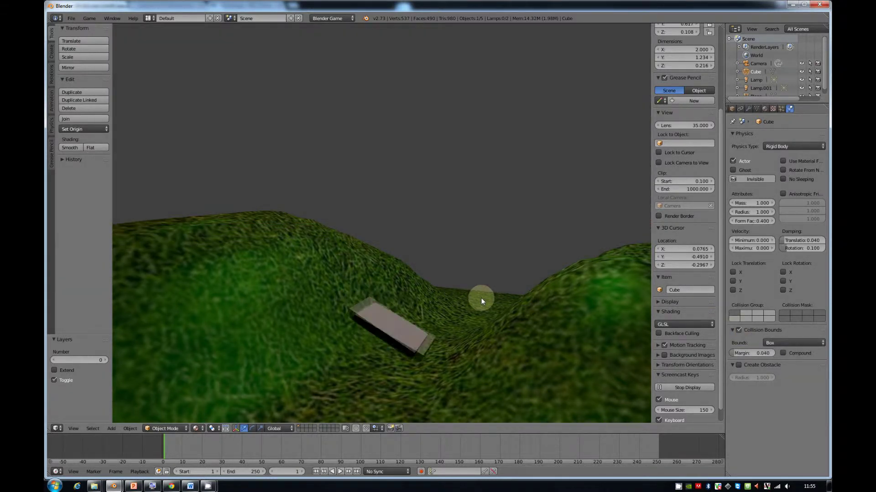
key(Escape)
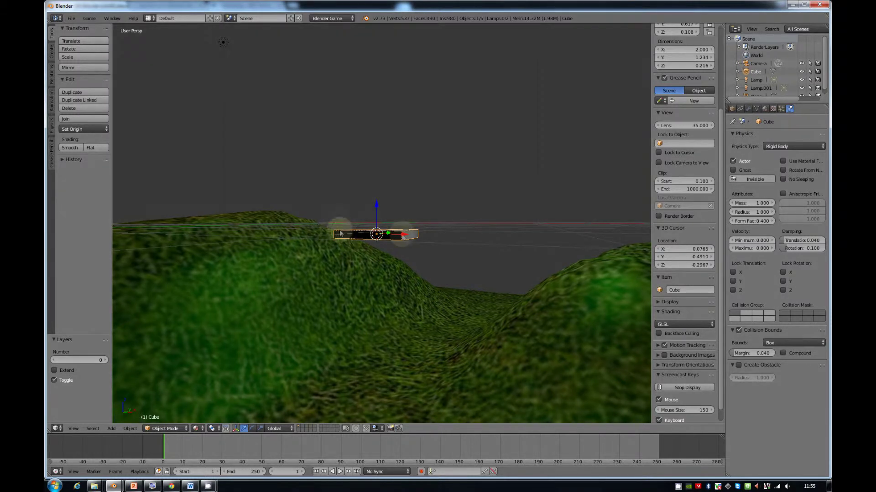
middle_drag(414, 230, 422, 269)
key(p)
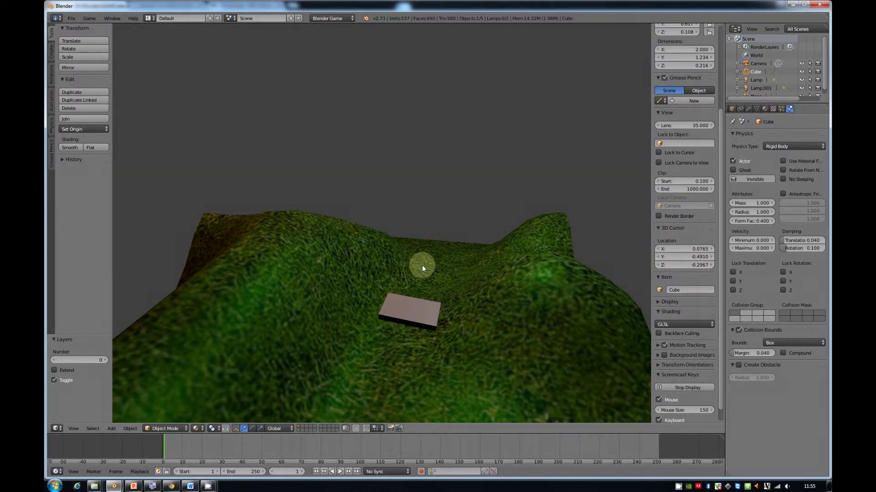
key(Escape)
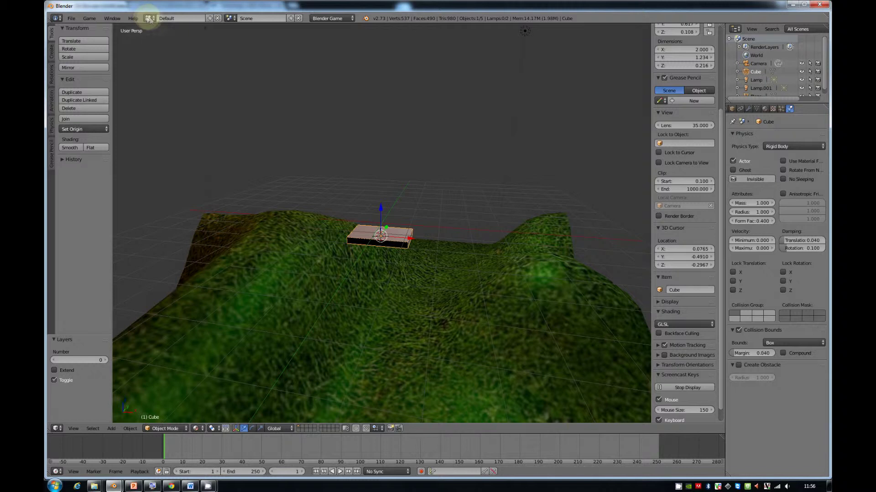
click(147, 18)
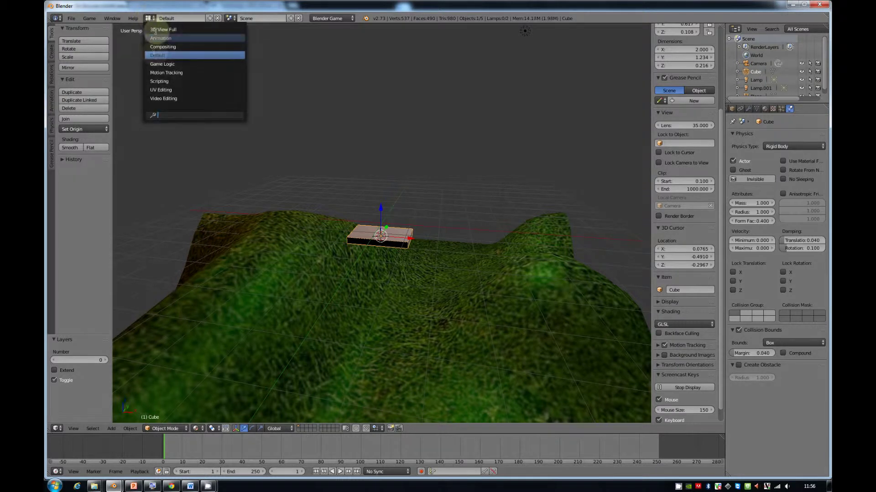
Step: Switch to the Game Logic layout and show the terrain with Texture viewport shading
click(159, 64)
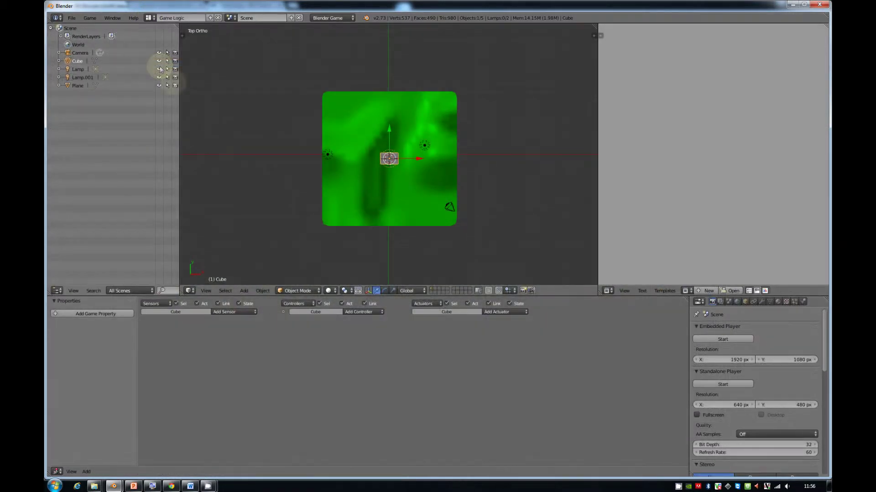
middle_drag(306, 166, 319, 151)
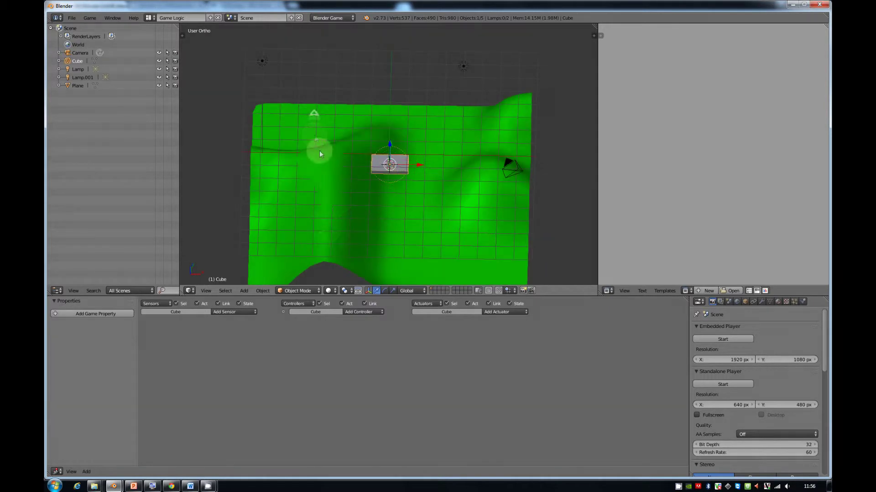
click(328, 291)
click(340, 242)
mouse_move(340, 242)
middle_down()
mouse_move(352, 149)
mouse_move(306, 256)
middle_up()
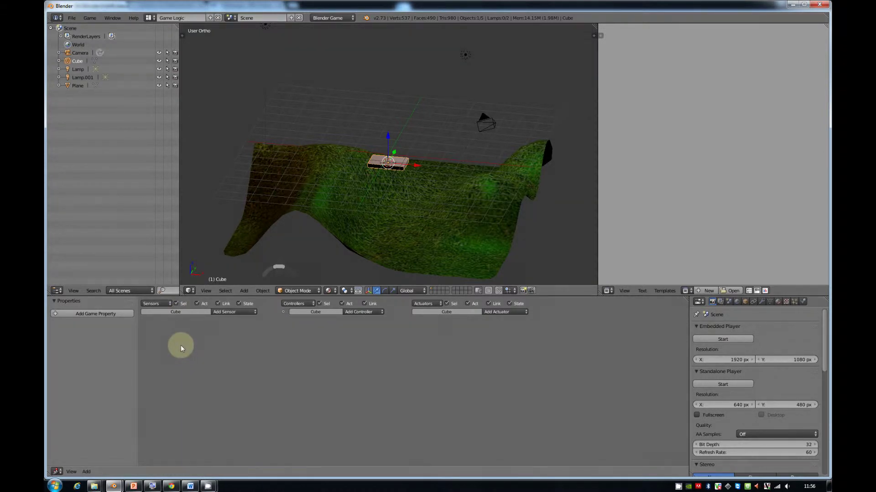
key(shift+a)
mouse_move(181, 346)
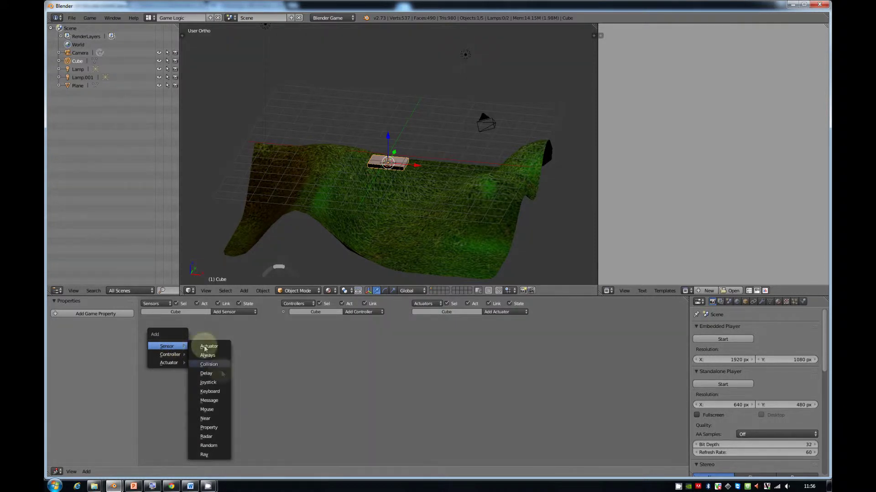
Step: Add four Keyboard sensors to the Cube
click(208, 391)
mouse_move(172, 415)
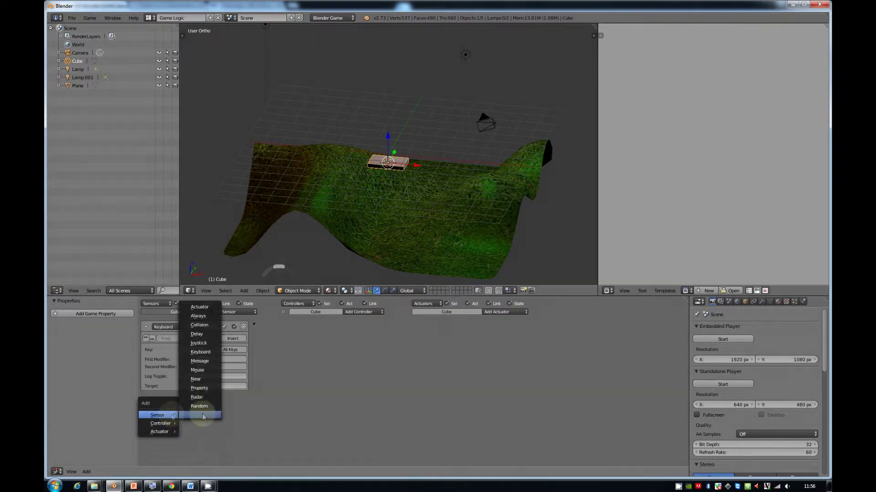
click(194, 355)
key(shift+a)
mouse_move(198, 420)
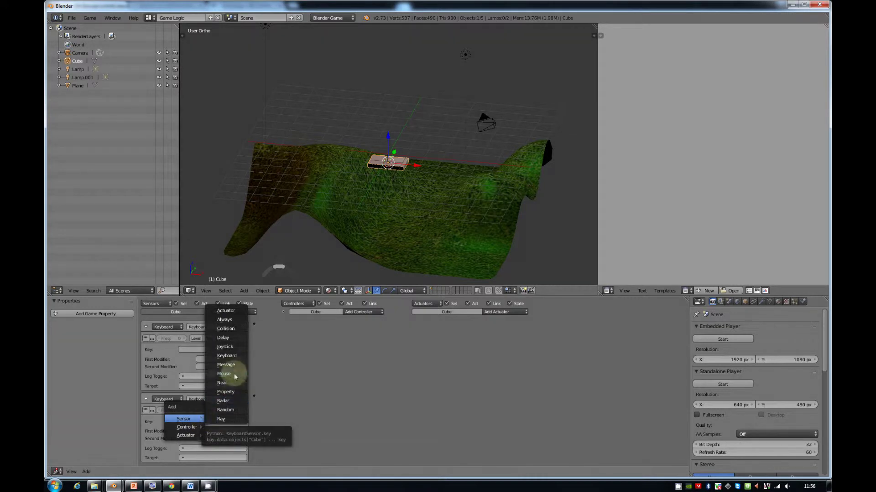
click(227, 356)
key(shift+a)
mouse_move(274, 400)
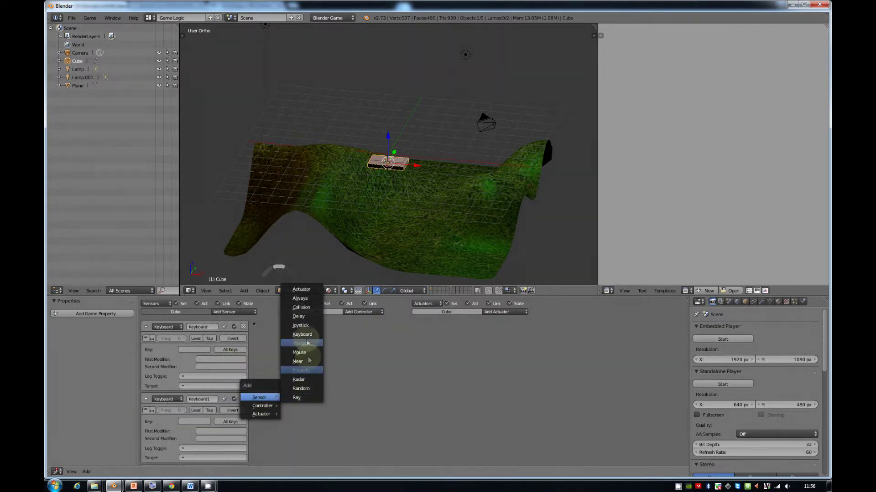
key(shift+a)
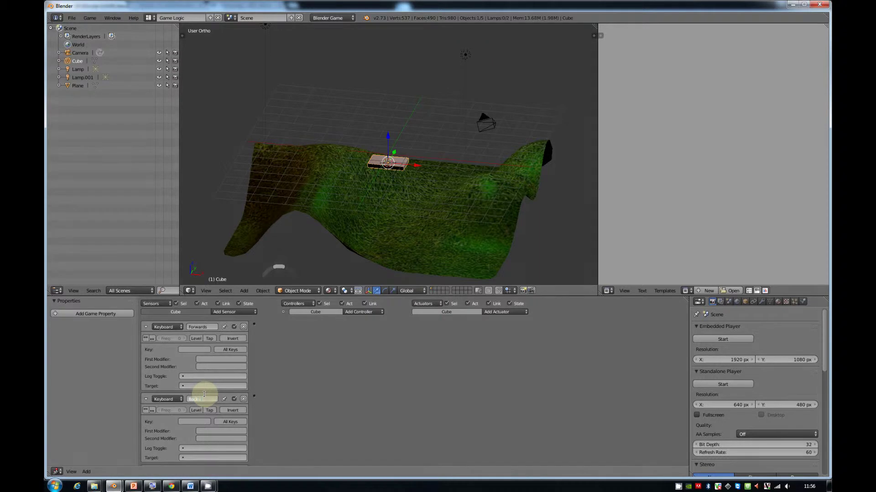
scroll(204, 392, down, 3)
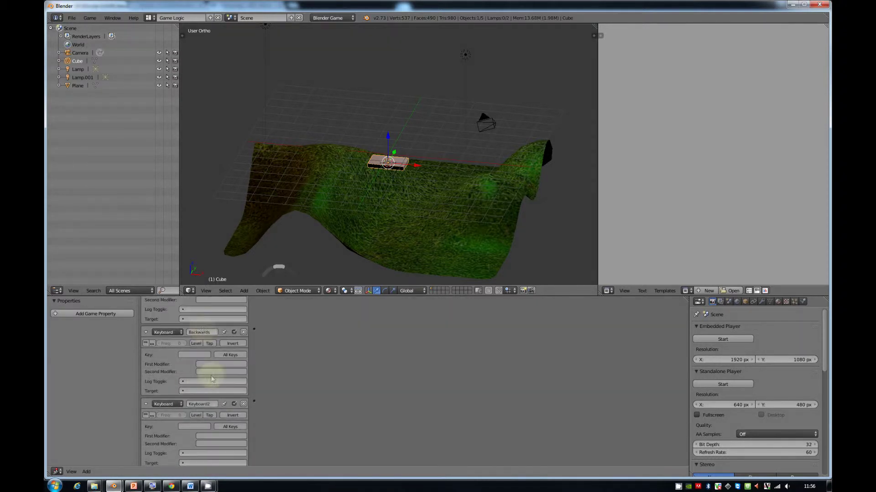
Step: Rename the Keyboard2 and Keyboard3 sensors to Left and Right
click(215, 405)
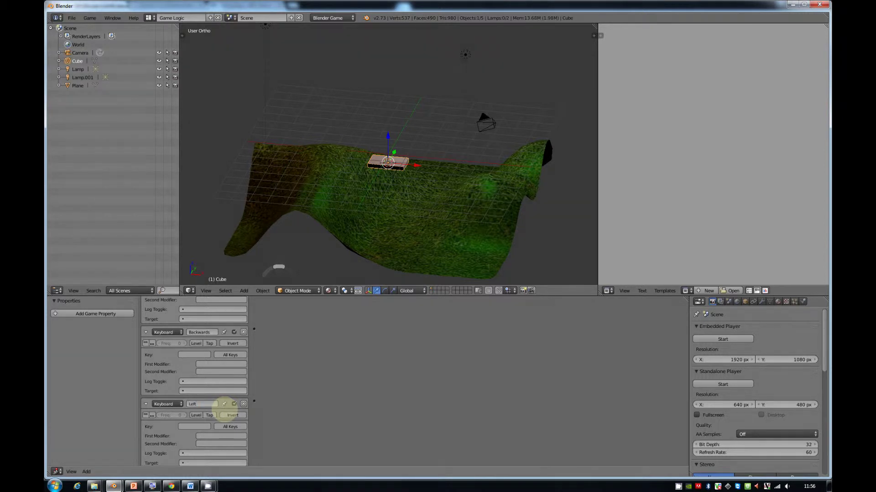
scroll(227, 355, down, 3)
click(204, 409)
text(Right)
scroll(203, 392, up, 6)
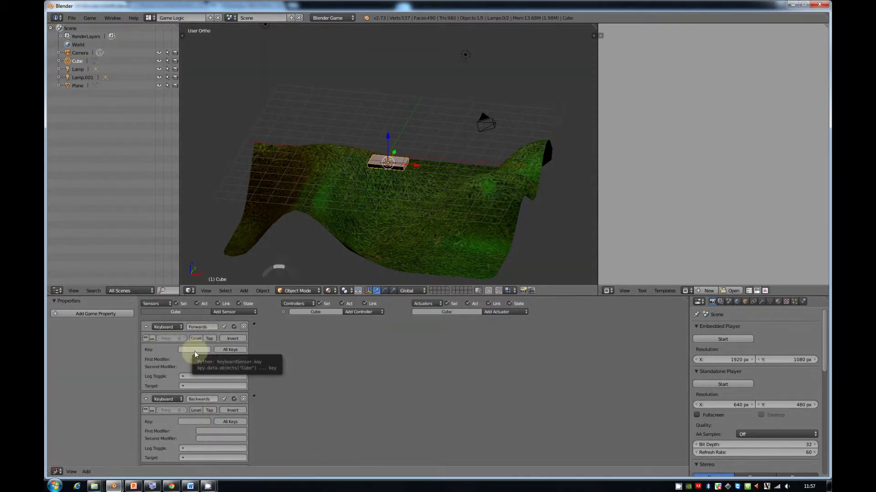
Step: Bind W to the Forwards sensor and rename the second sensor Backwards, bound to S
click(195, 350)
key(w)
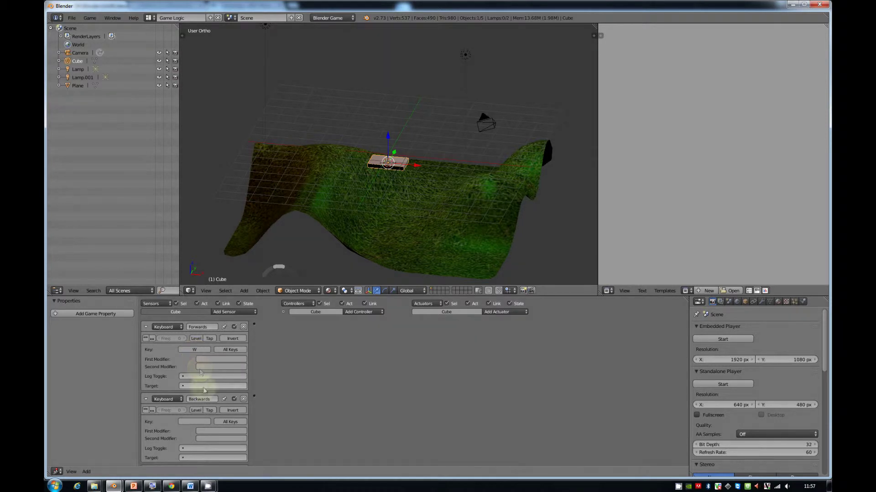
click(202, 400)
key(BackSpace)
text(Backwards)
key(Return)
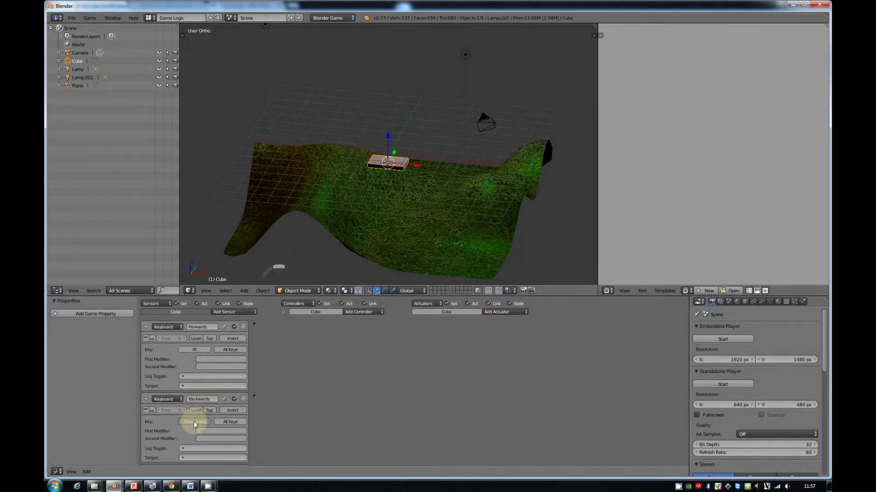
key(s)
Step: Bind A to the Left sensor and D to the Right sensor
scroll(185, 411, down, 5)
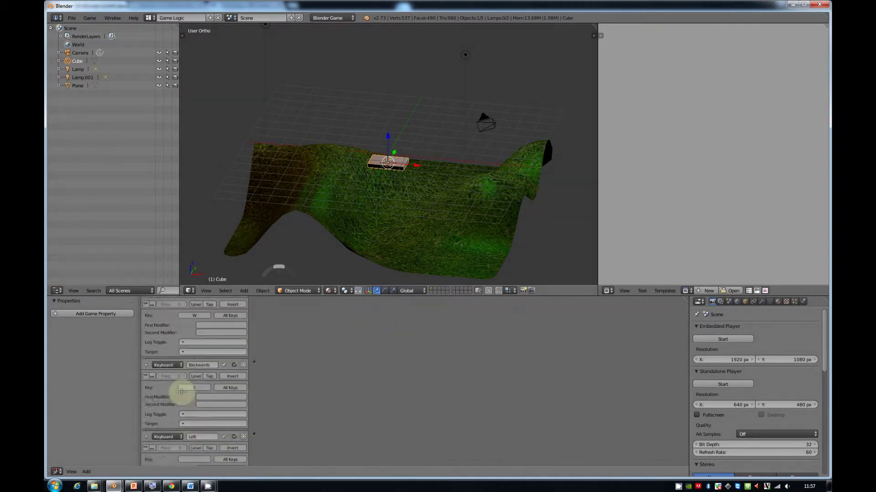
key(a)
scroll(186, 385, down, 2)
key(d)
scroll(180, 401, down, 3)
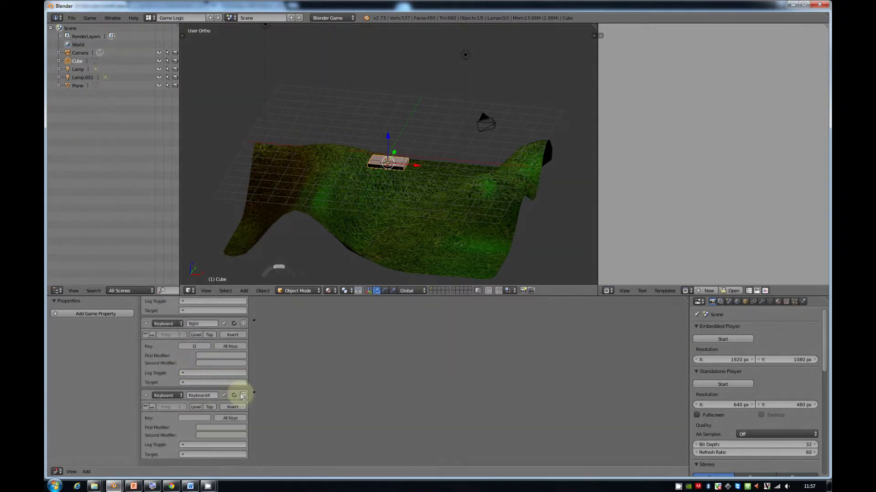
Step: Delete the extra Keyboard4 sensor and collapse the Forwards, Backwards, Left and Right sensors
click(243, 396)
scroll(218, 364, up, 6)
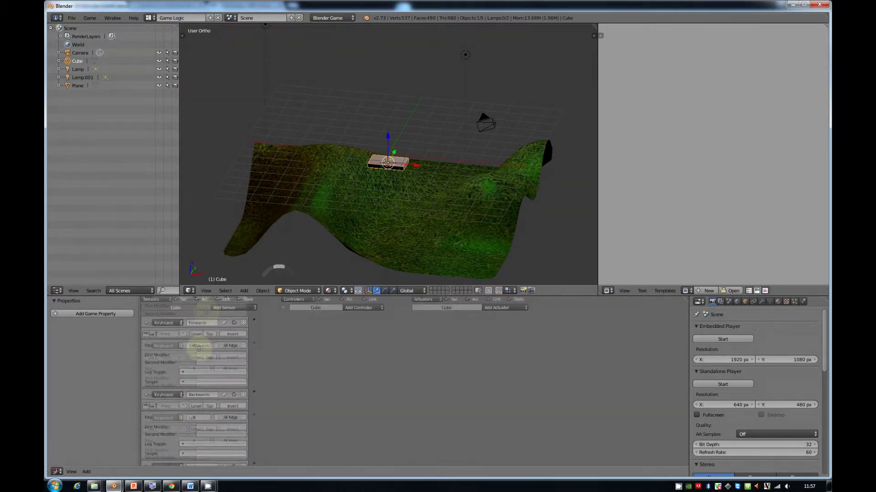
scroll(189, 424, down, 2)
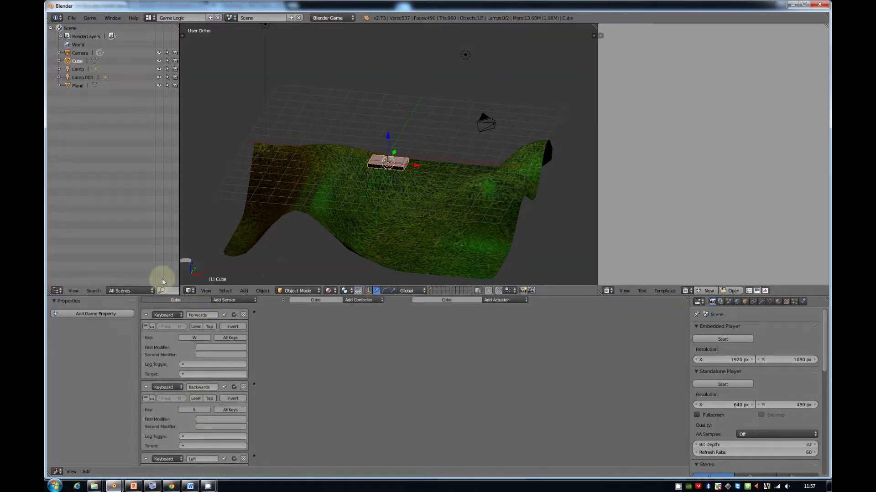
click(146, 316)
click(145, 329)
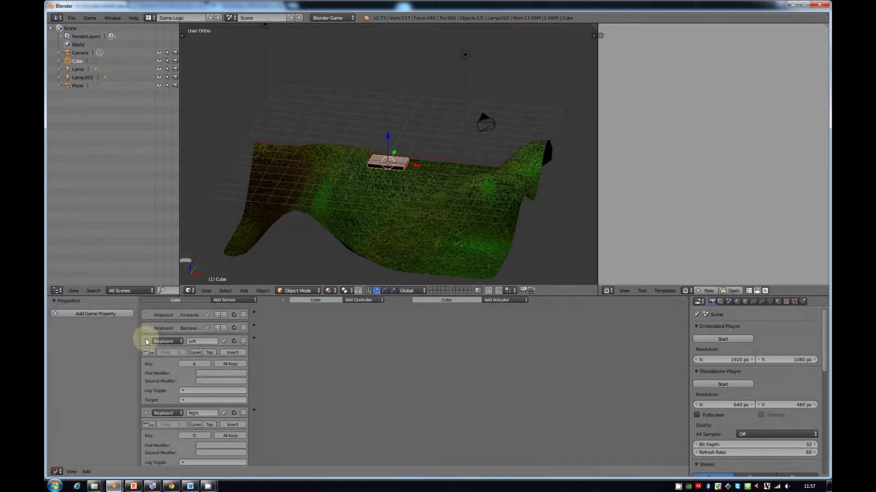
click(147, 352)
click(146, 366)
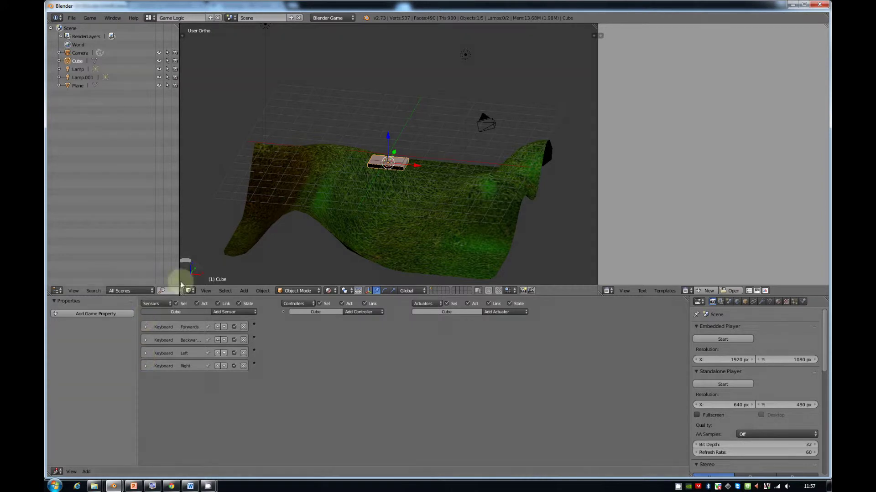
key(p)
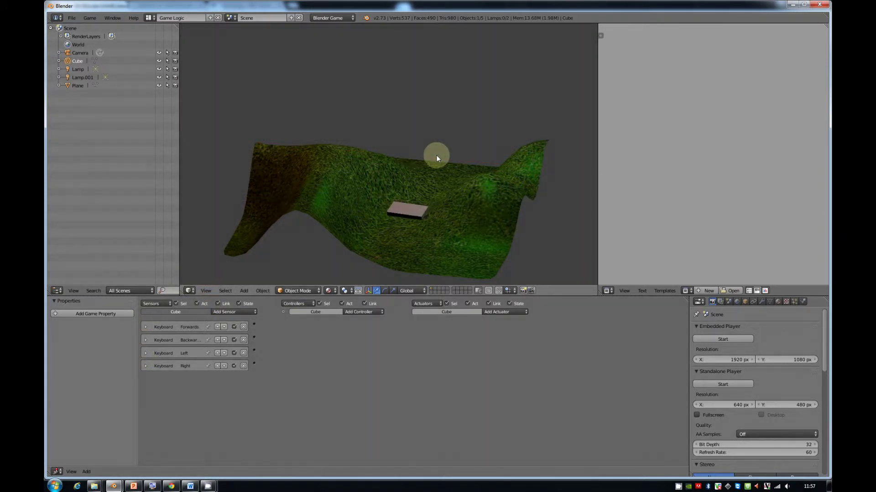
key(Escape)
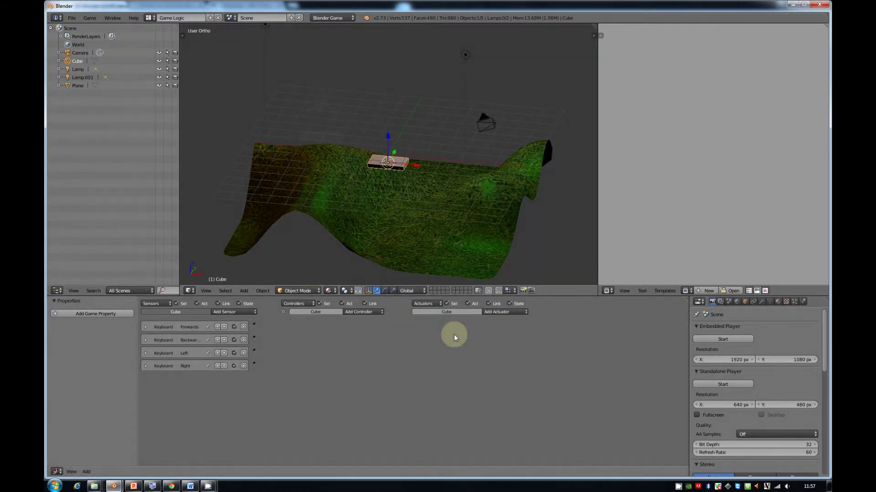
Step: Add four Motion actuators to the Cube
key(shift+a)
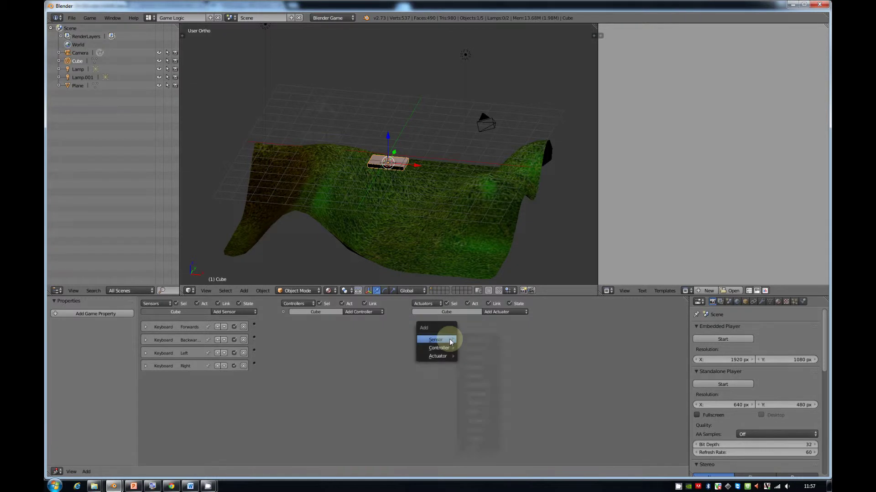
mouse_move(440, 356)
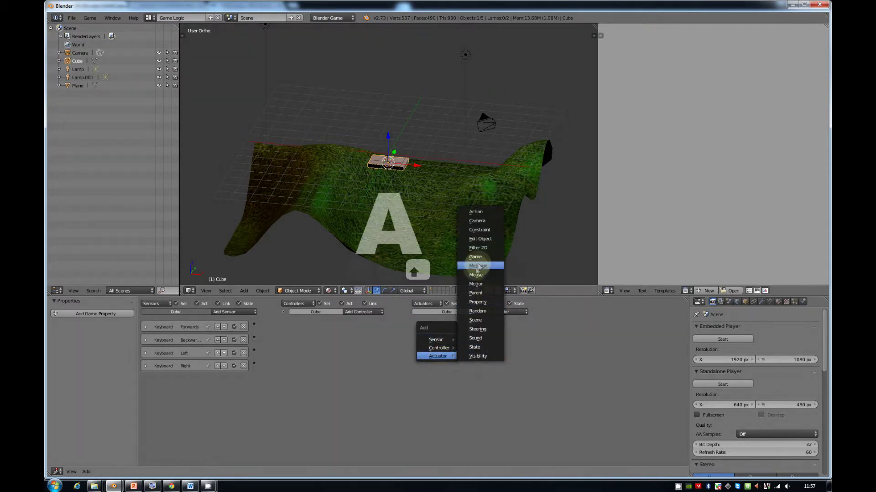
click(480, 285)
key(shift+a)
mouse_move(557, 354)
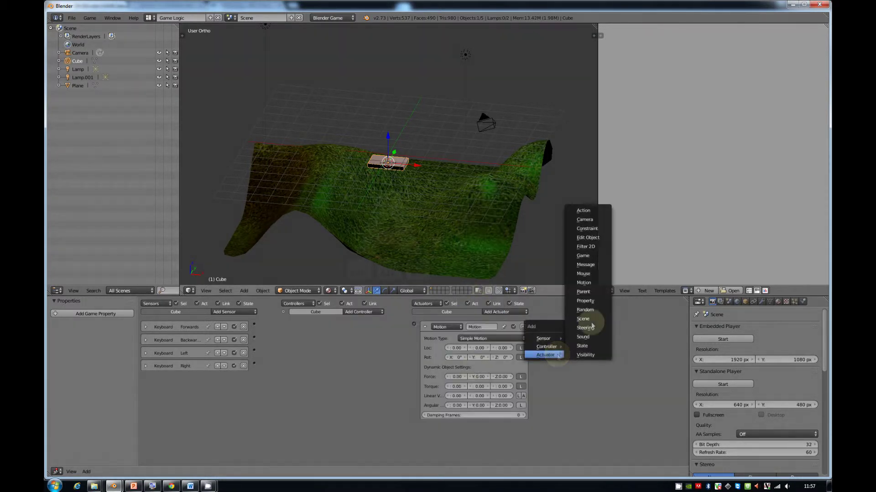
click(583, 280)
key(shift+a)
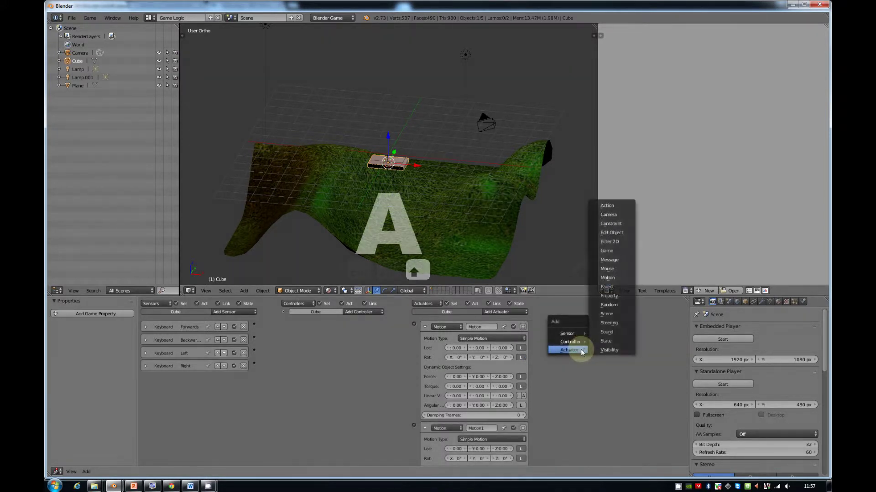
click(615, 278)
key(shift+a)
mouse_move(593, 369)
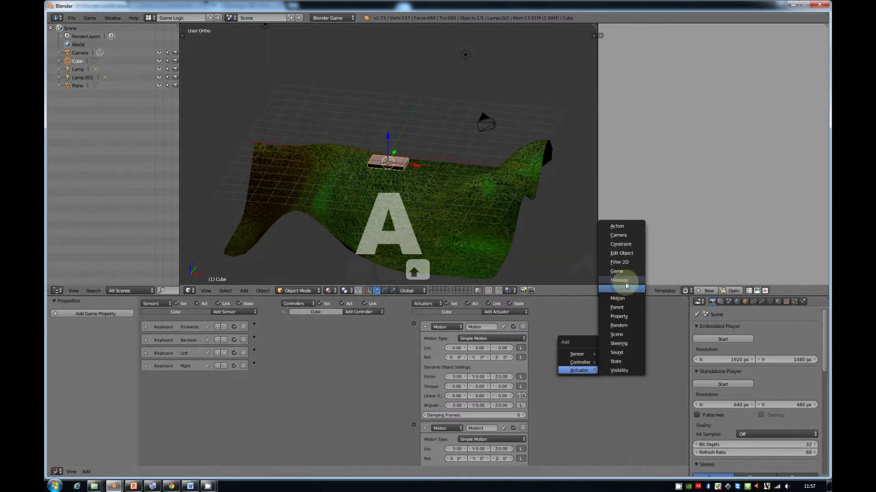
click(617, 297)
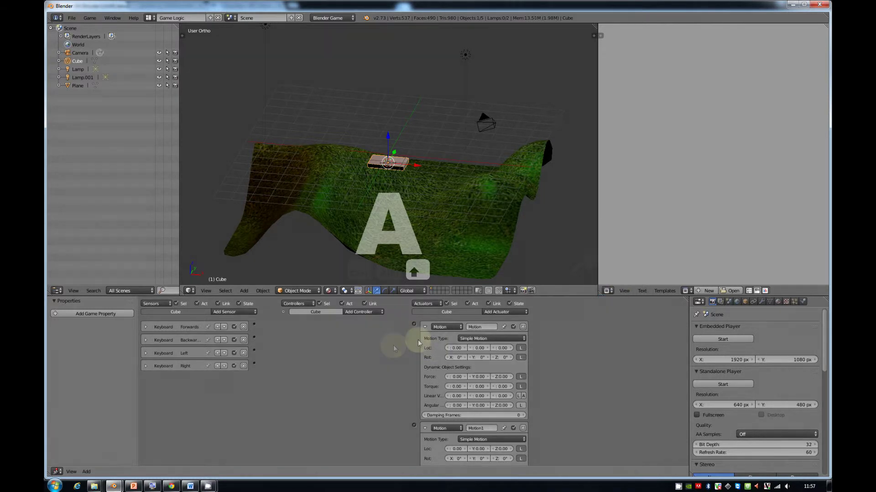
Step: Name the Motion actuators Forwards, Back and Left, and begin renaming the fourth
click(477, 326)
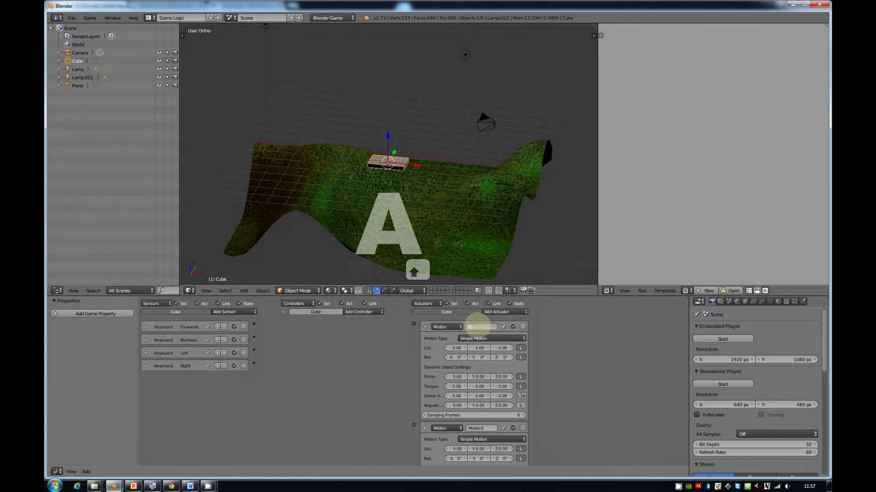
key(Return)
click(484, 428)
text(Back)
key(Return)
scroll(483, 452, down, 8)
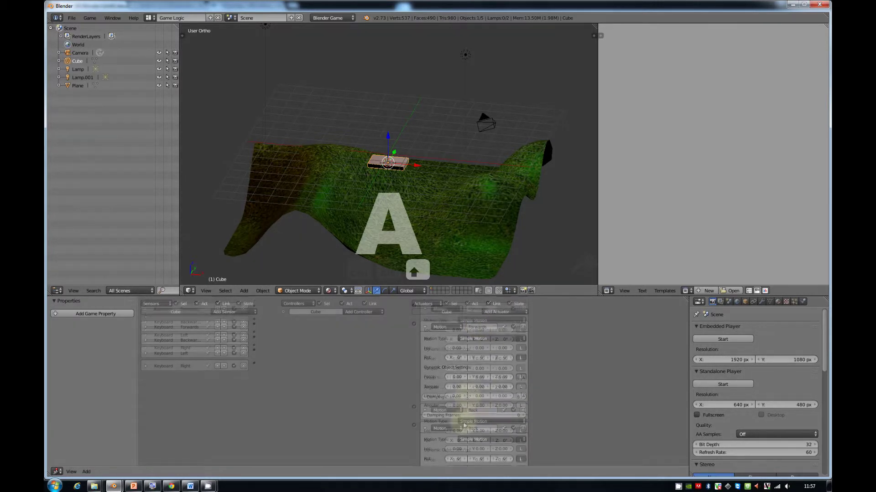
click(482, 378)
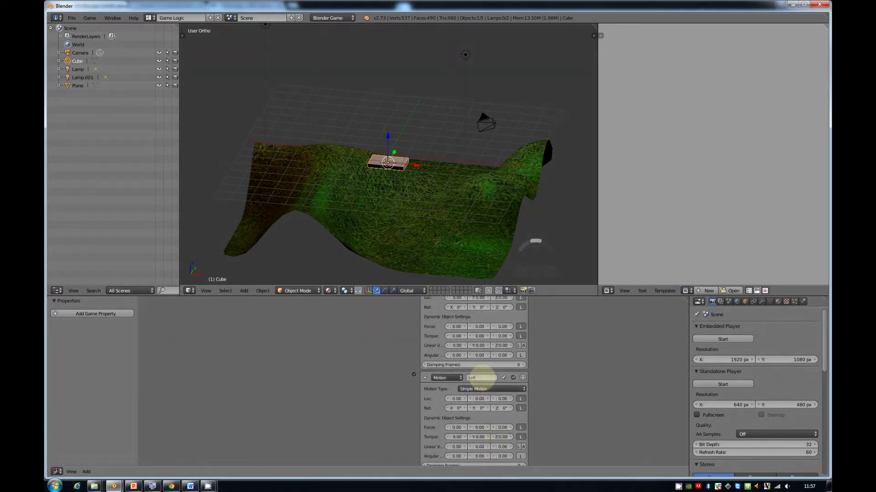
text(Left)
key(Return)
scroll(482, 383, down, 3)
click(484, 420)
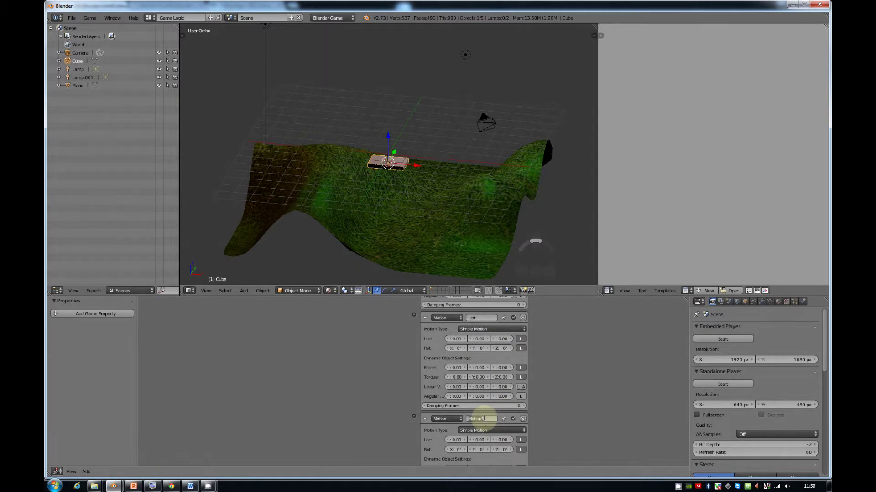
scroll(453, 332, up, 10)
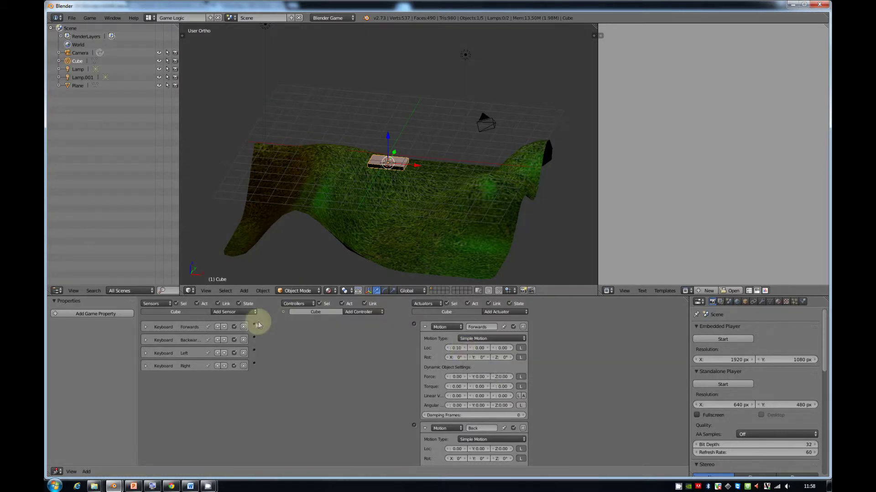
Step: Wire the Forwards sensor to the Forwards actuator and test driving forward
drag(254, 324, 414, 325)
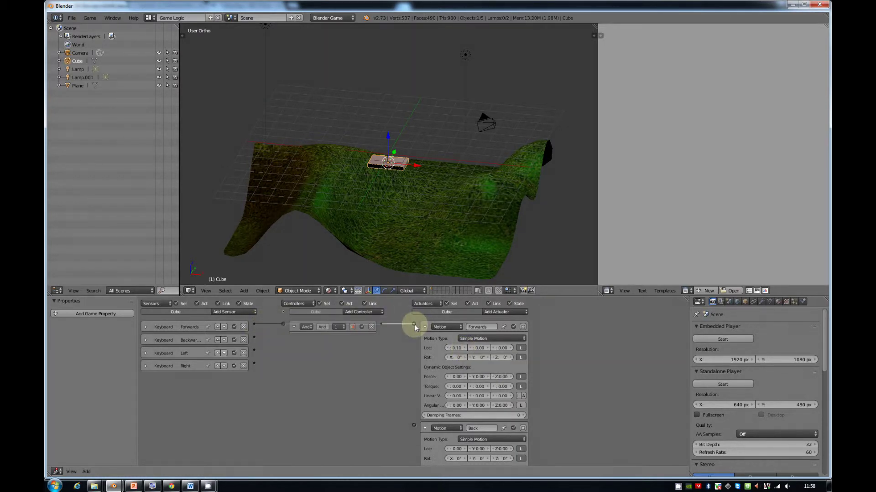
key(p)
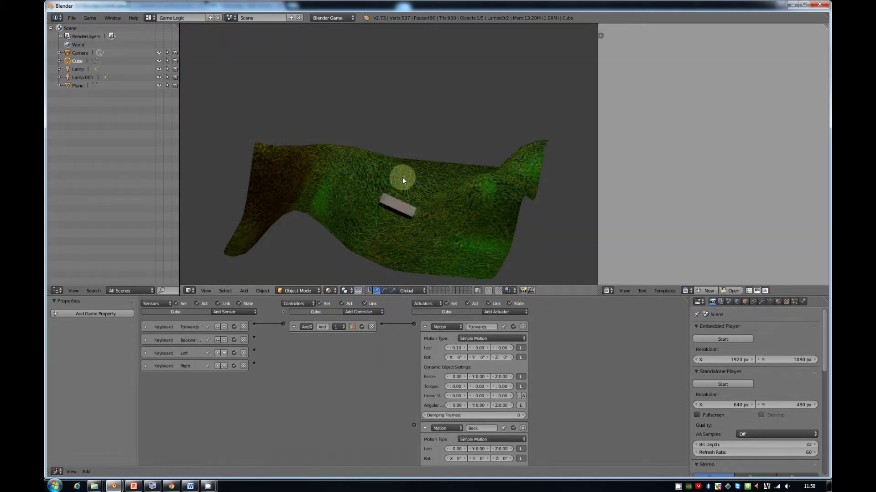
key(Up)
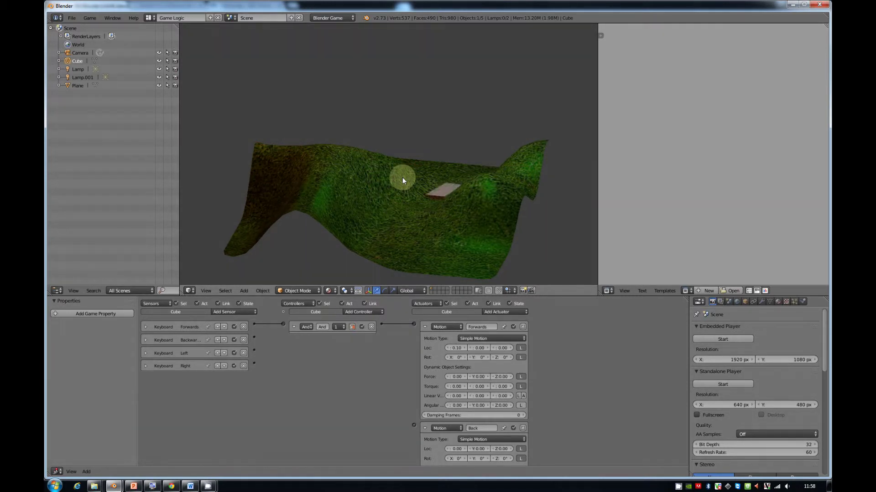
key(Escape)
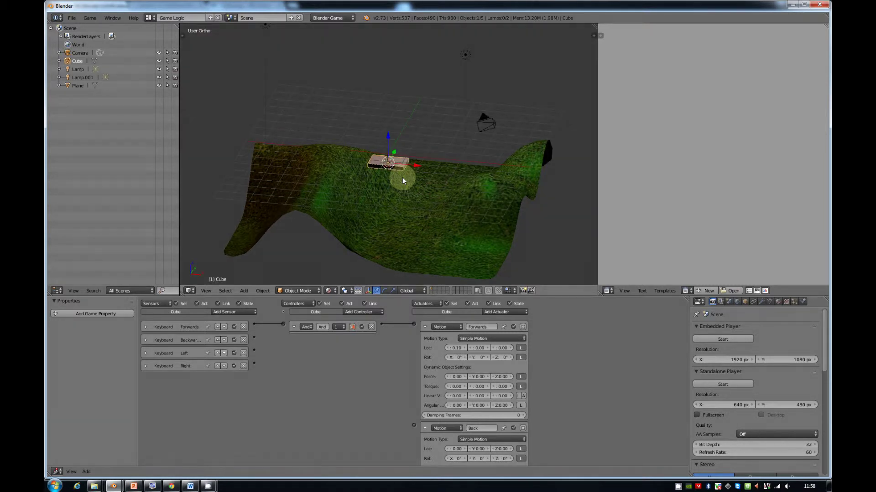
click(425, 327)
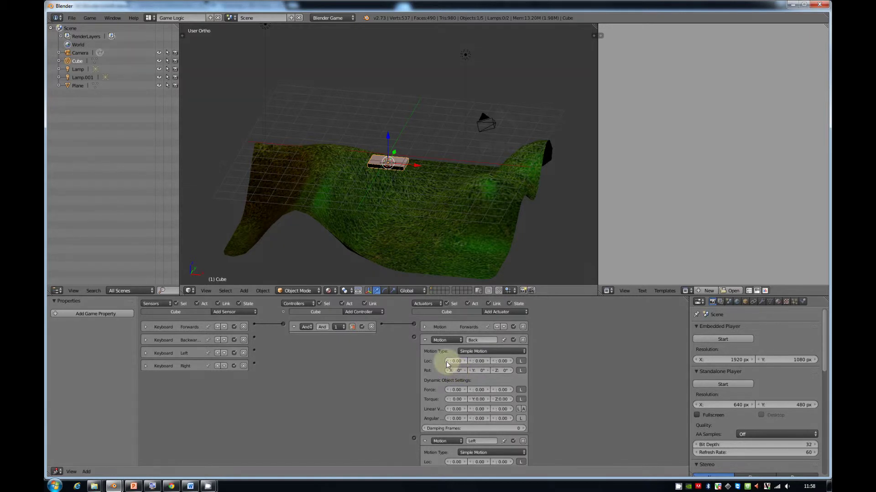
Step: Link the Backwards sensor to the Back actuator, test it, then rotate the cube about global Z
drag(254, 338, 414, 340)
click(425, 340)
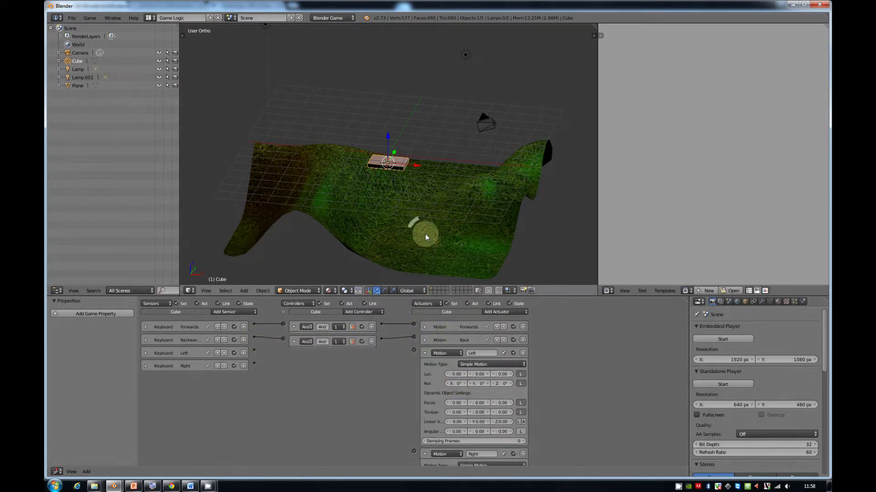
key(p)
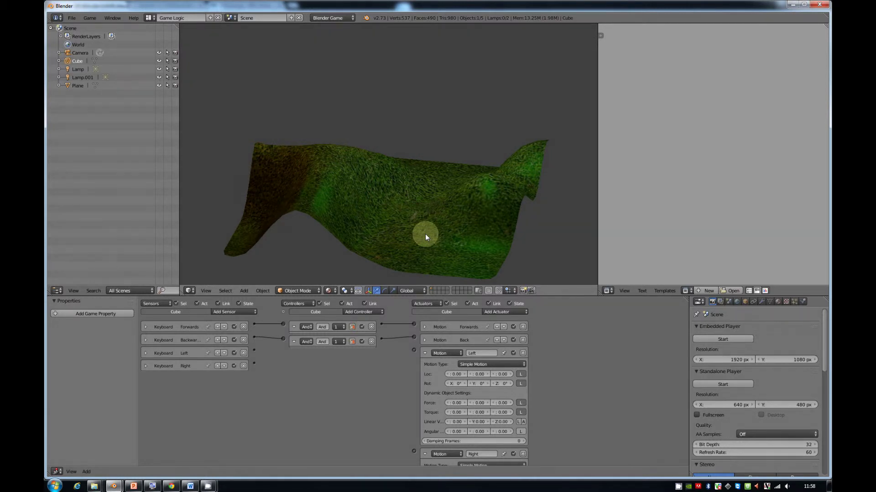
key(Escape)
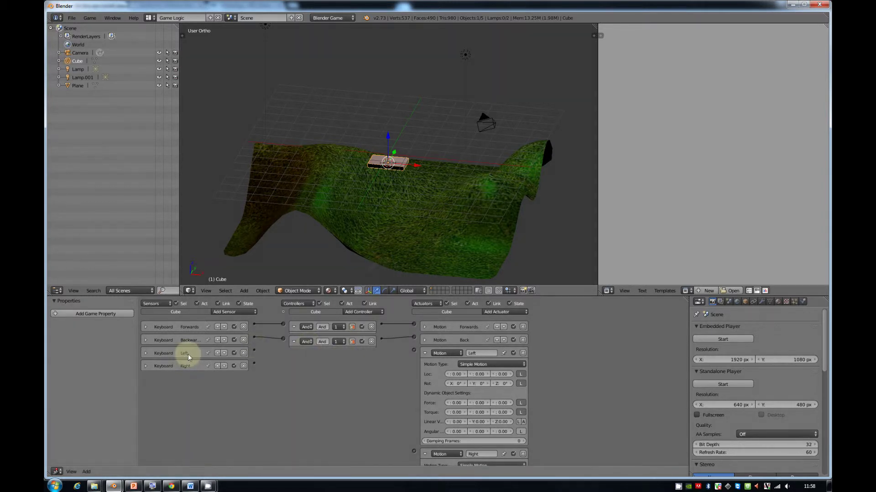
key(r)
key(z)
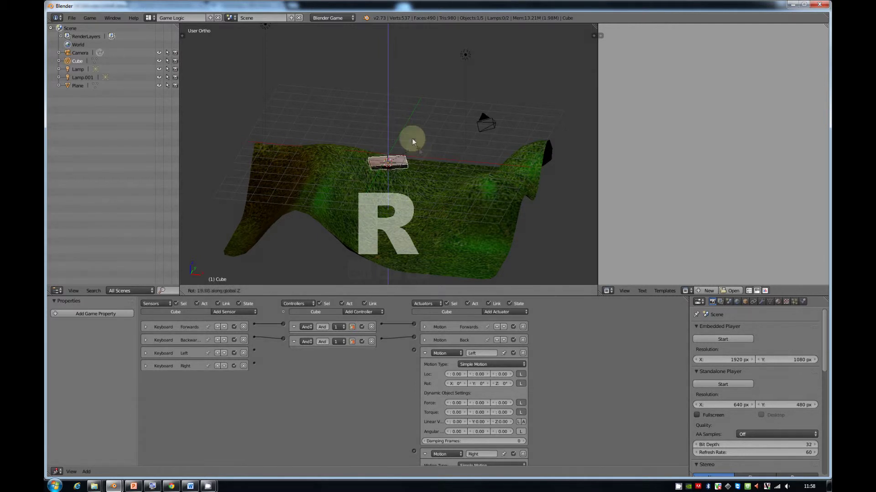
Step: Confirm the rotation, set Left actuator Rot Z to 3°, and link Left and Right sensors to their actuators
click(420, 130)
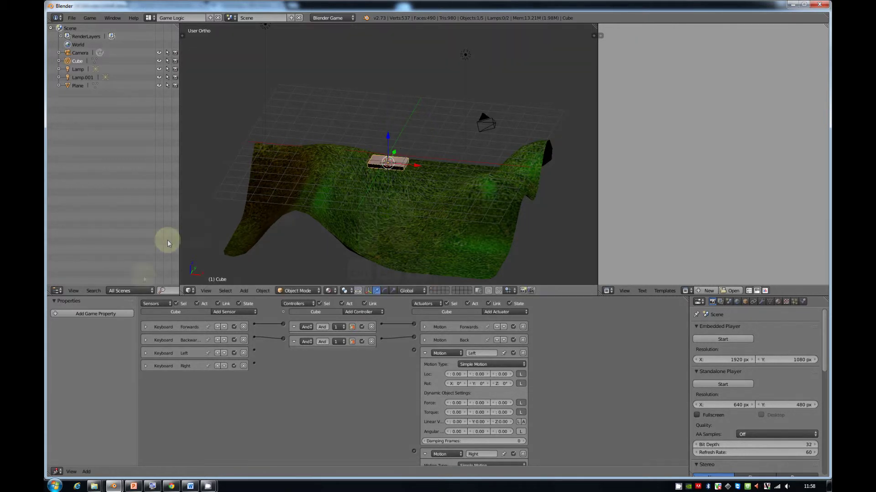
click(510, 382)
middle_drag(510, 382, 510, 338)
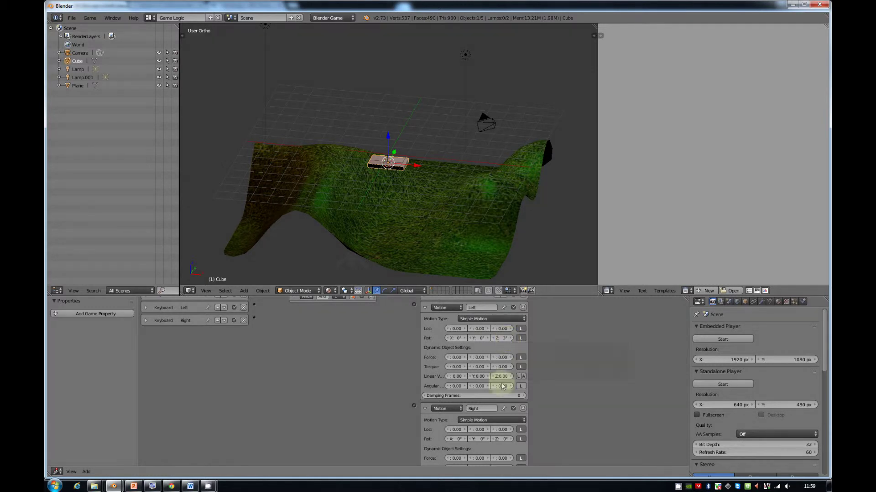
scroll(406, 366, up, 3)
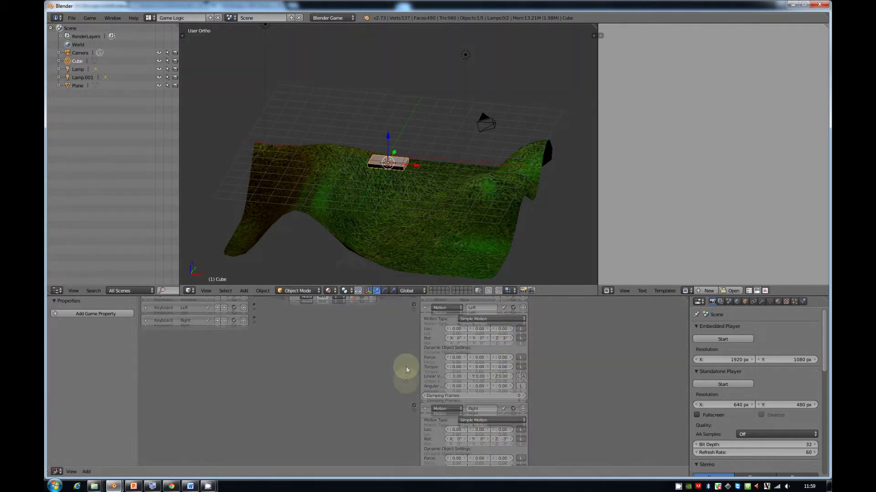
drag(254, 334, 413, 334)
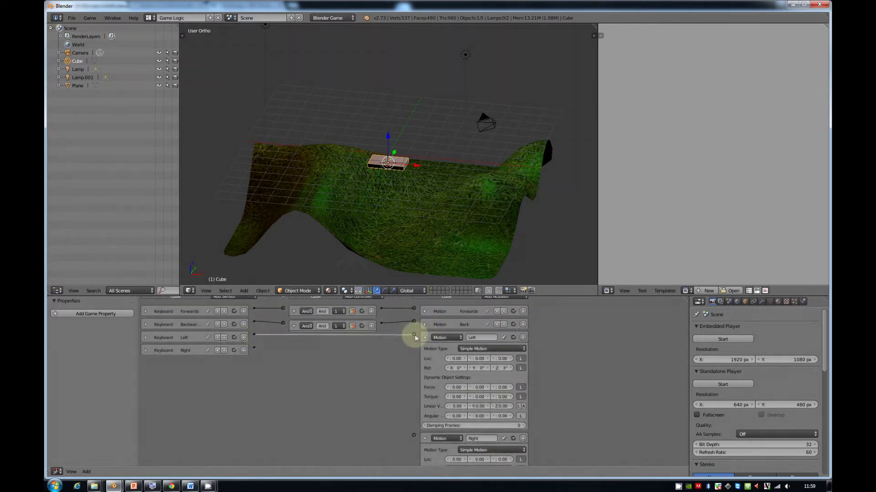
drag(396, 403, 413, 435)
Step: Test-drive the slab with the arrow keys in a game run, then stop it
key(p)
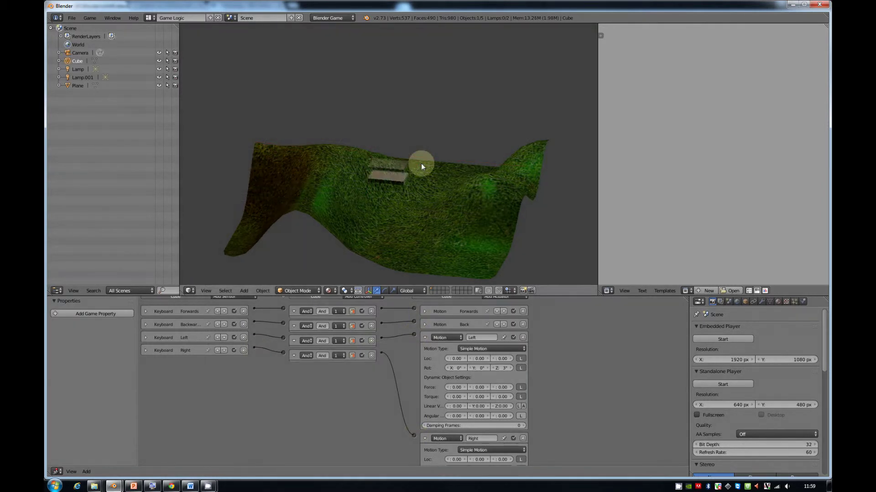
key(Left)
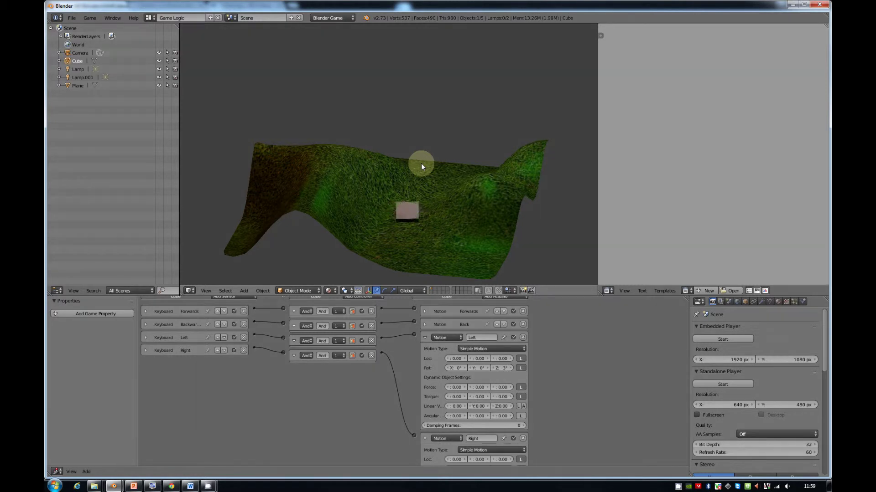
key(Up)
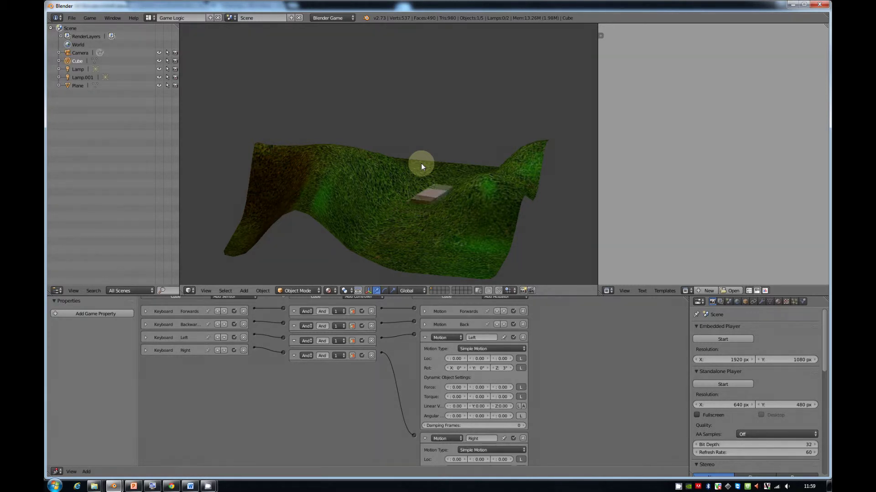
key(Down)
key(Left)
key(Down)
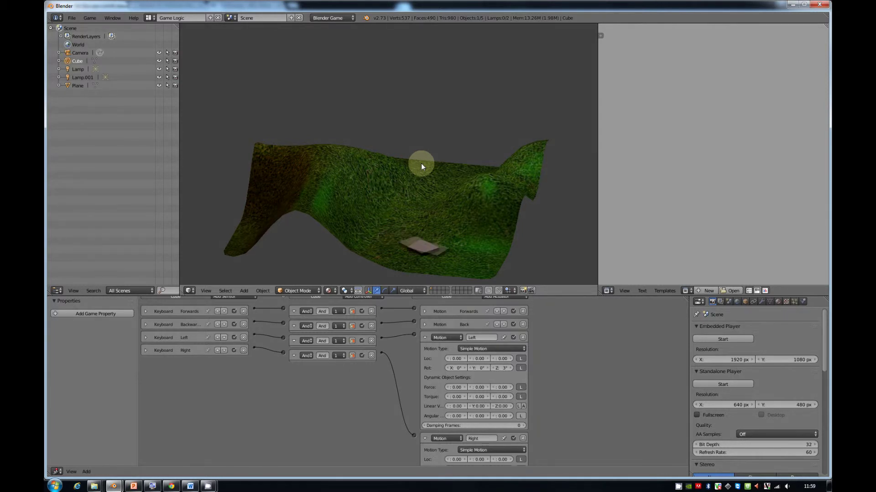
key(Escape)
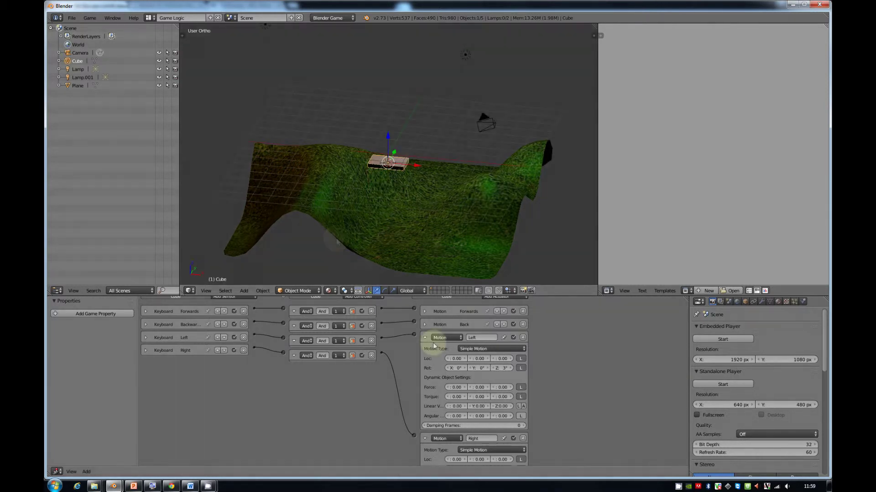
Step: Collapse the Left and Right actuator panels, then drive the slab in every direction during a game test
click(426, 338)
click(425, 367)
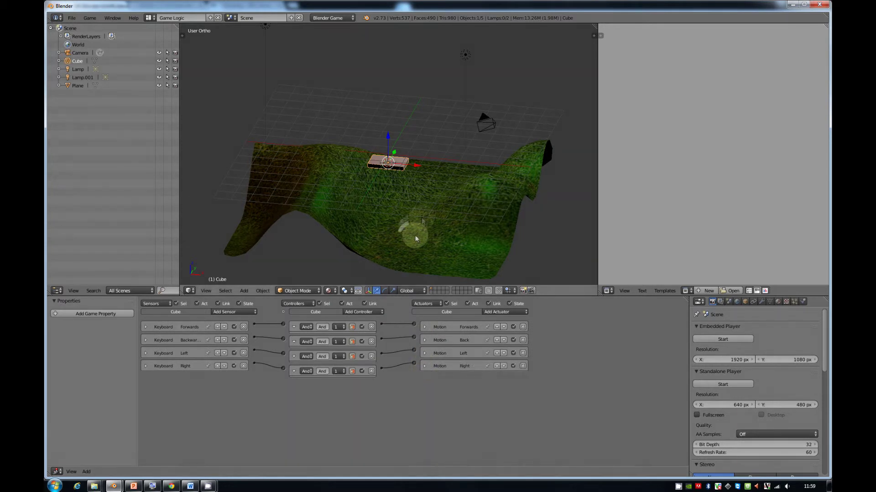
key(p)
key(Left)
key(Down)
key(Right)
key(Left)
key(Up)
key(Left)
key(Up)
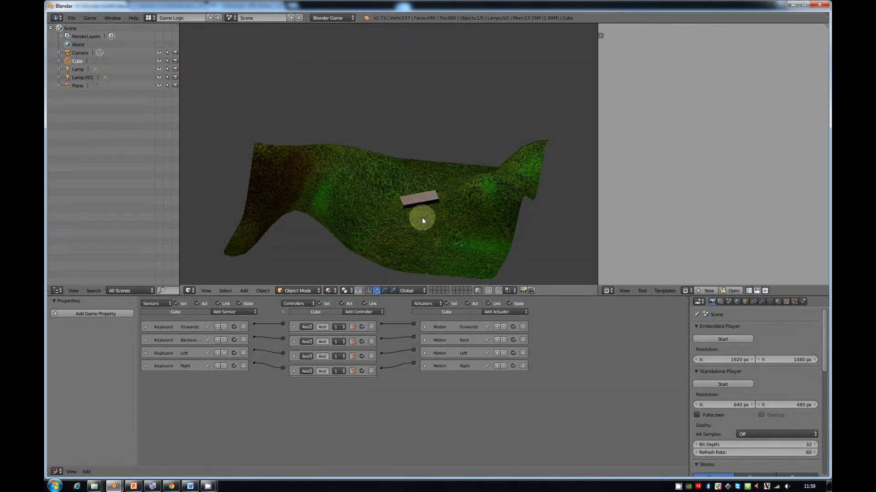
key(Escape)
Step: Orbit to an elevated view and select the terrain plane
middle_drag(412, 213, 425, 187)
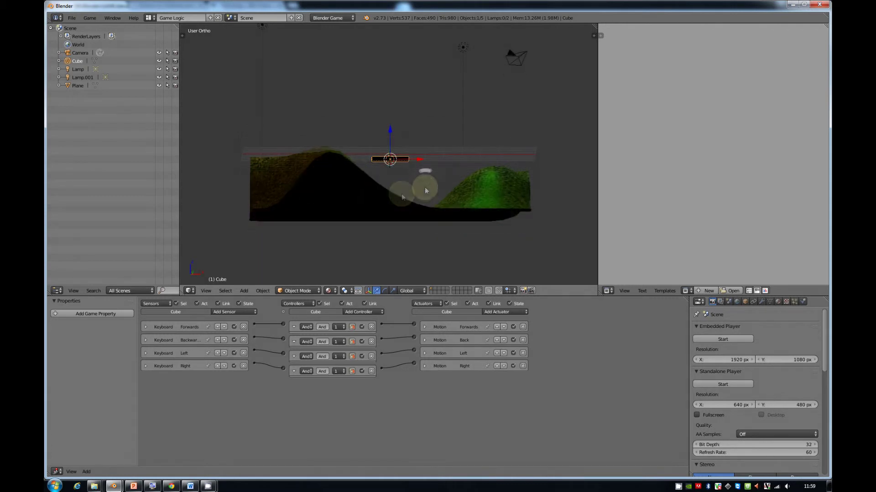
middle_drag(341, 166, 331, 187)
right_click(379, 215)
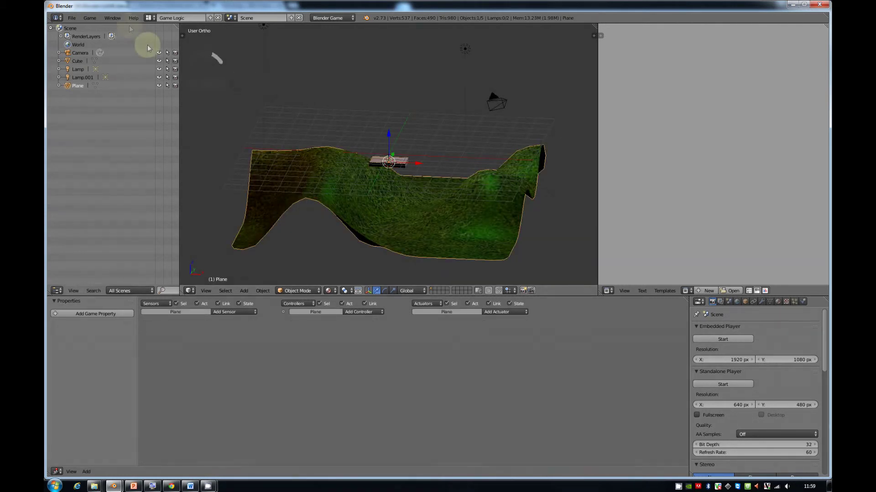
Step: Switch to the Default layout and open Add Modifier under the terrain's Modifiers properties
click(149, 18)
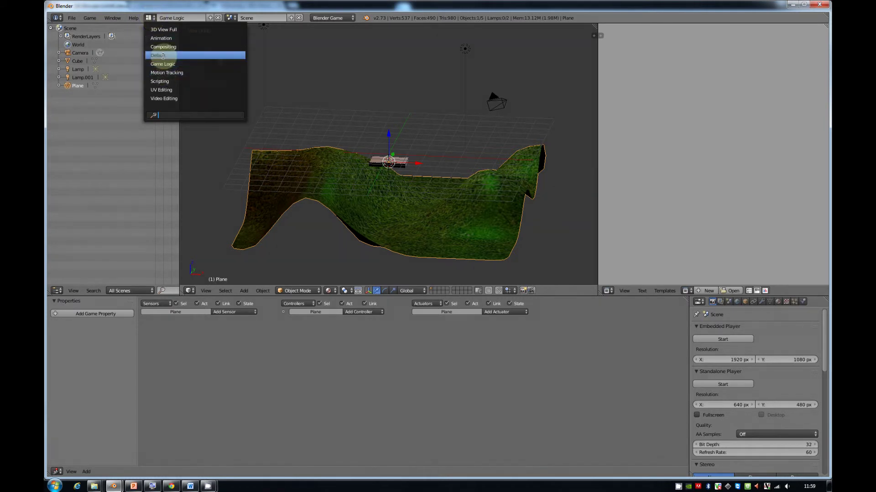
click(158, 55)
scroll(360, 264, down, 5)
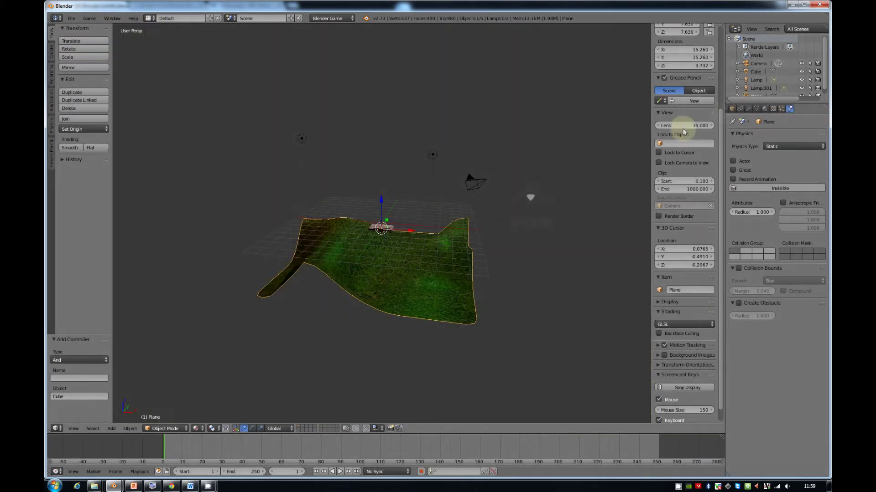
click(750, 109)
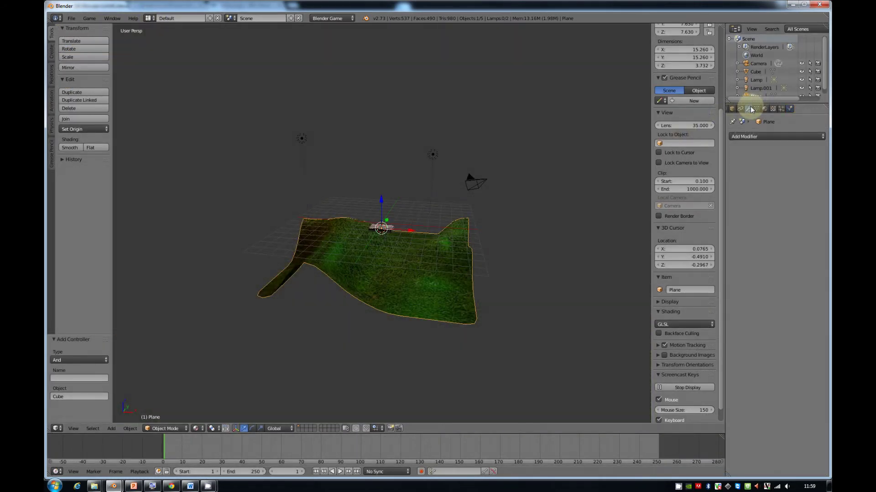
click(748, 136)
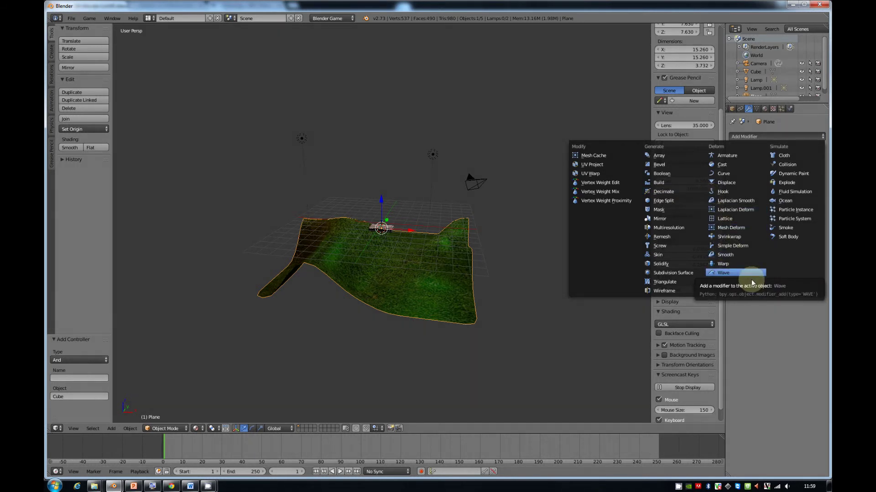
Step: Add a Solidify modifier with thickness 0.0830 to the terrain and apply it
click(664, 264)
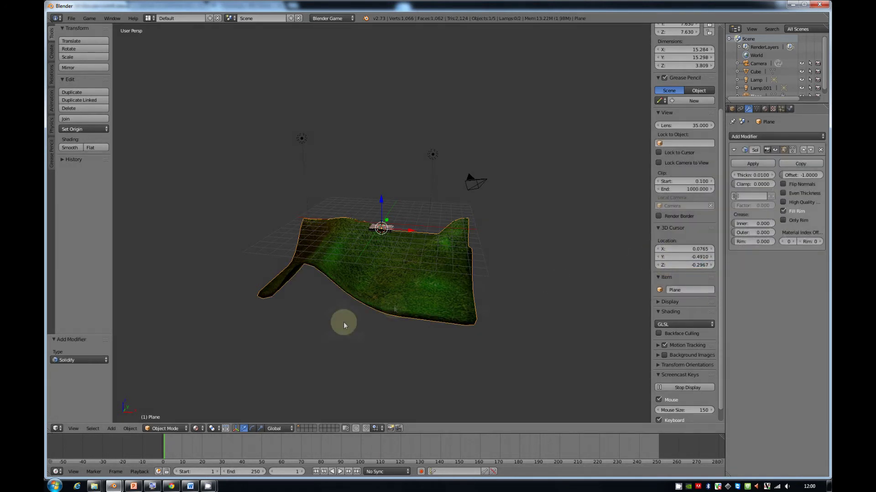
middle_drag(356, 321, 318, 266)
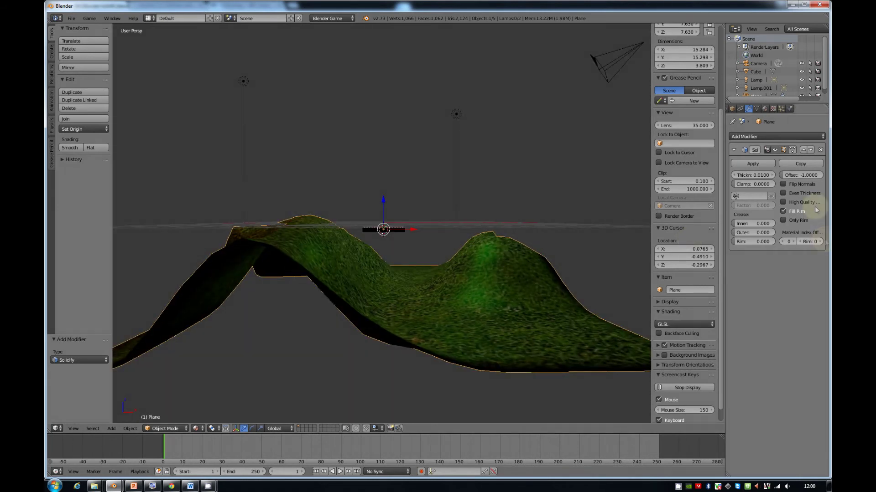
mouse_move(756, 177)
mouse_down()
mouse_move(794, 175)
mouse_move(771, 175)
mouse_up()
click(755, 165)
middle_drag(527, 220, 453, 244)
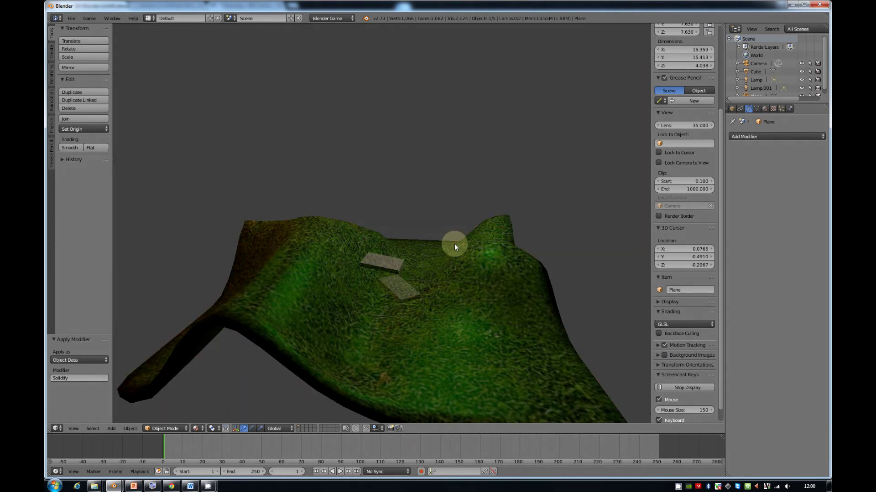